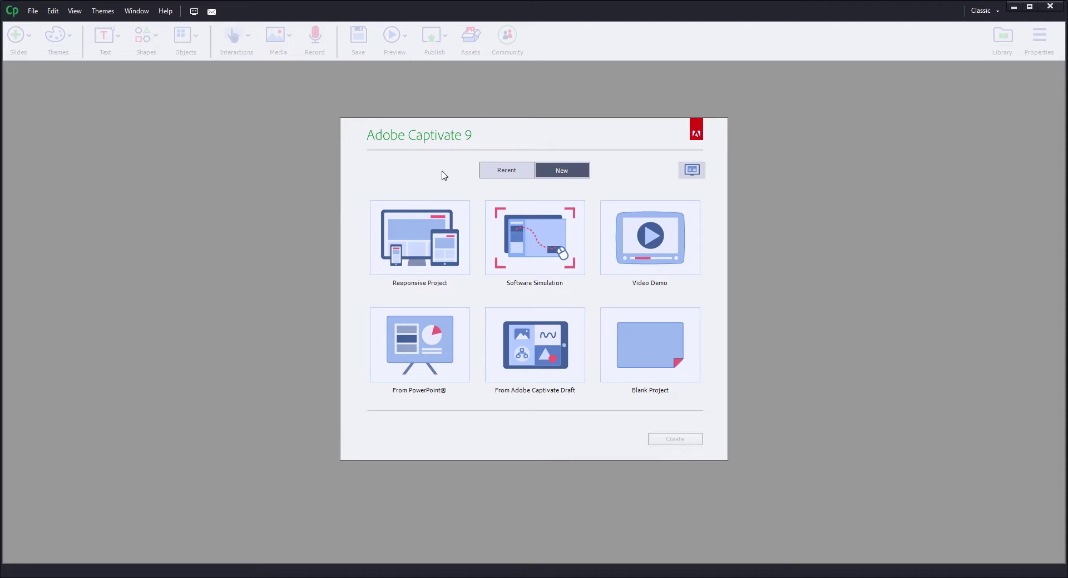
Create a blank project with a custom canvas 720 wide and 440 high
{"action": "left_click", "coordinate": [619, 319]}
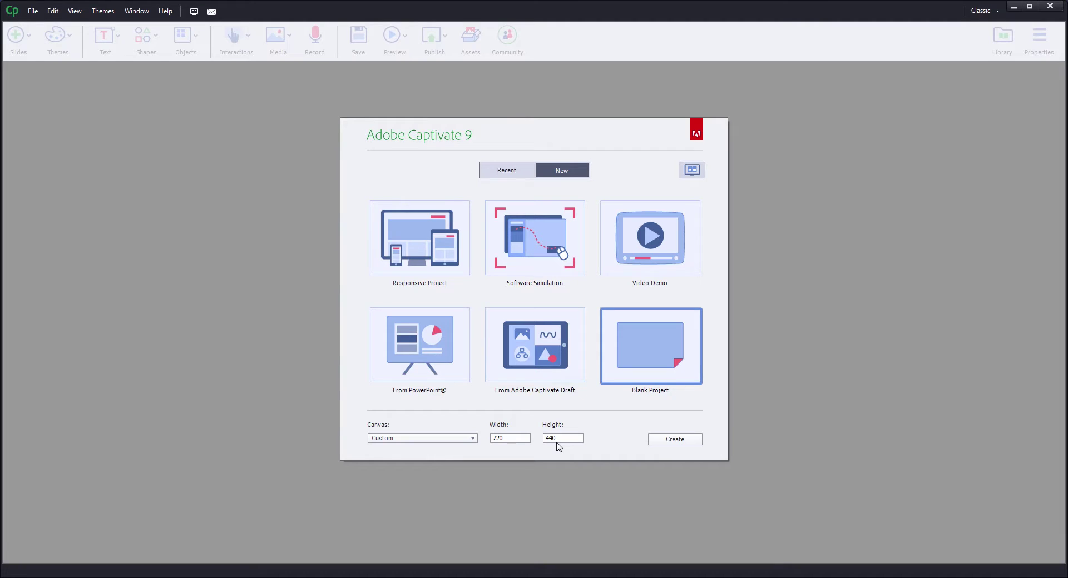
{"action": "left_click", "coordinate": [678, 440]}
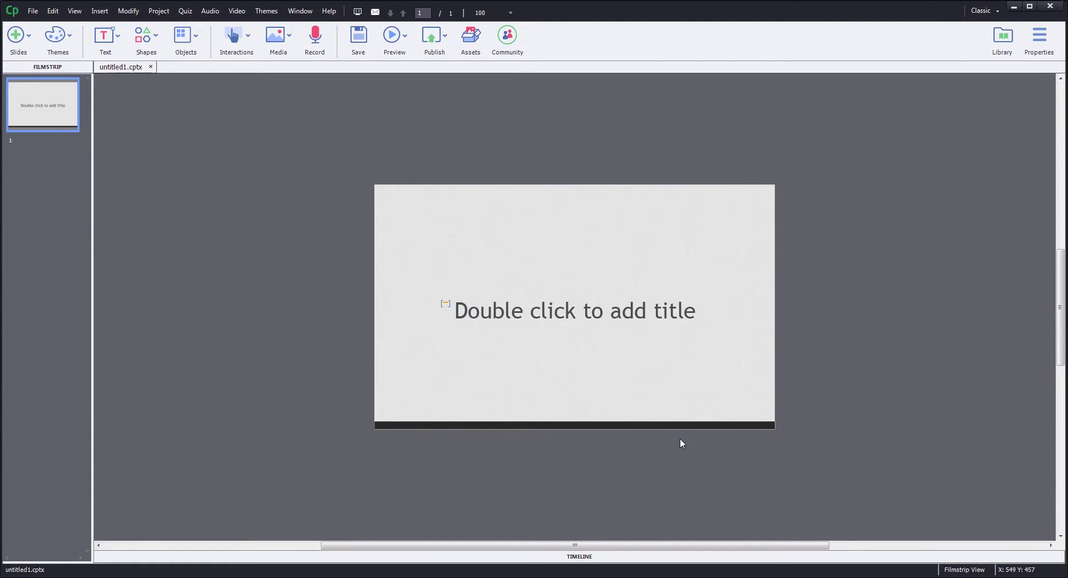
Turn off Show Playback Control in the project's skin settings and close the Skin Editor
{"action": "left_click", "coordinate": [136, 12]}
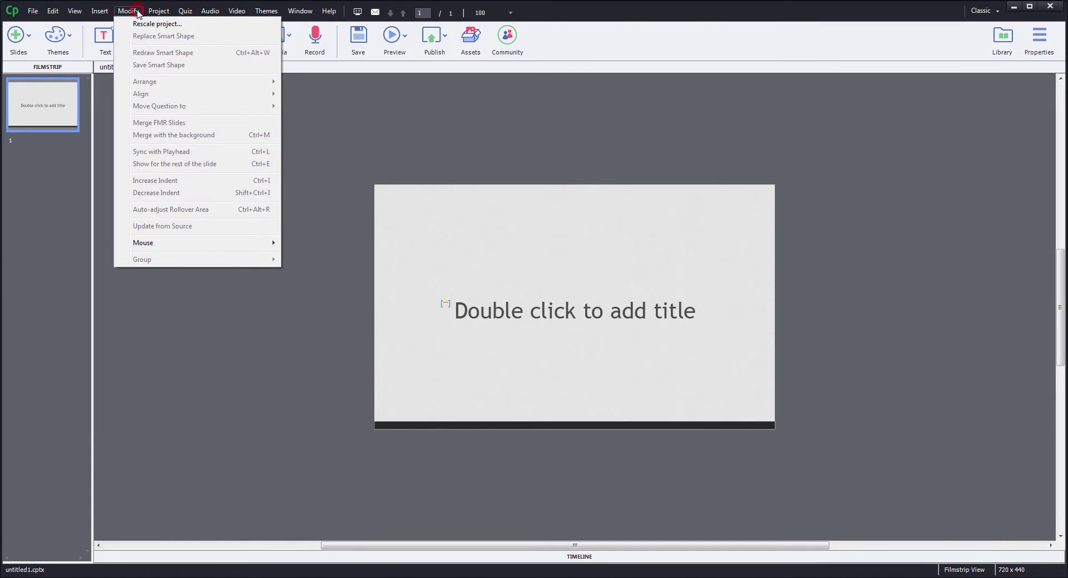
{"action": "mouse_move", "coordinate": [158, 11]}
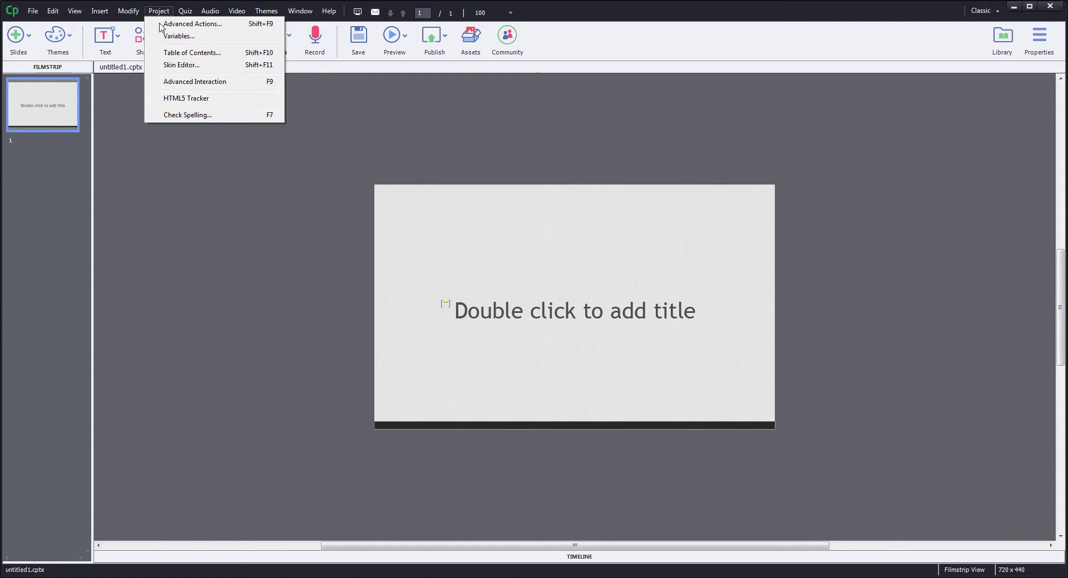
{"action": "left_click", "coordinate": [177, 65]}
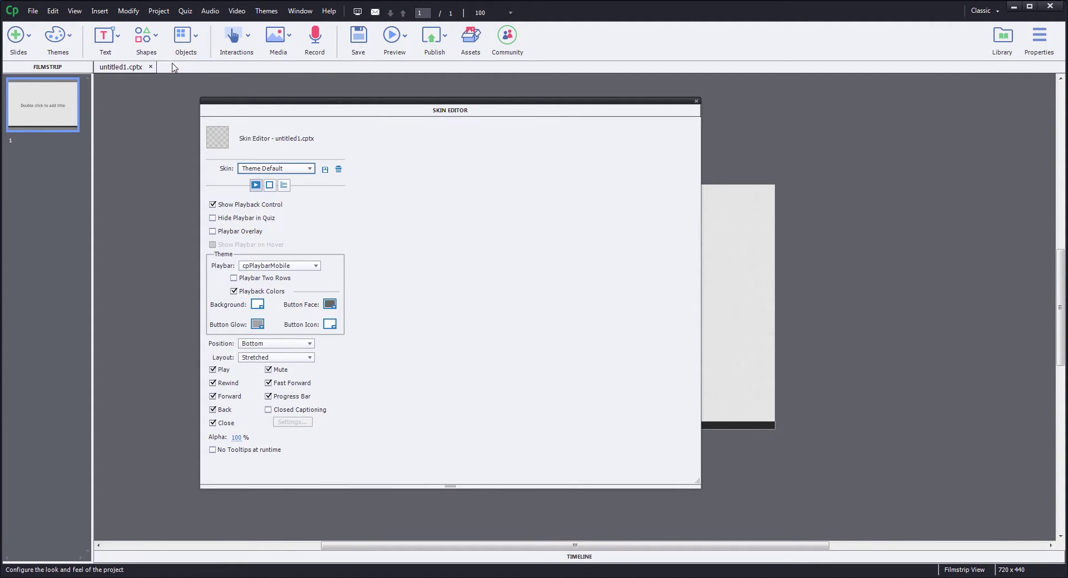
{"action": "left_click", "coordinate": [214, 206]}
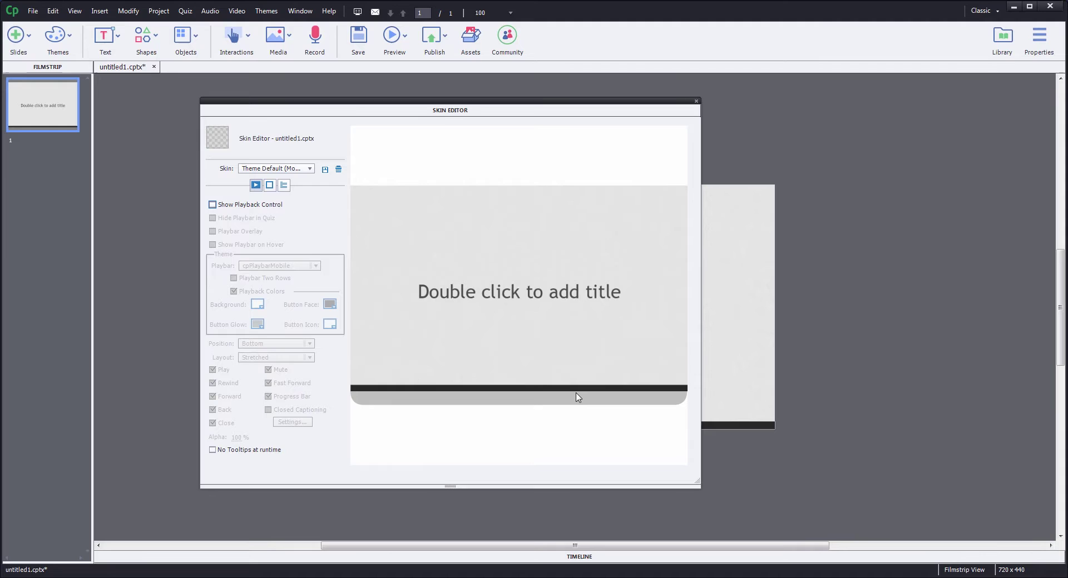
{"action": "left_click", "coordinate": [695, 102]}
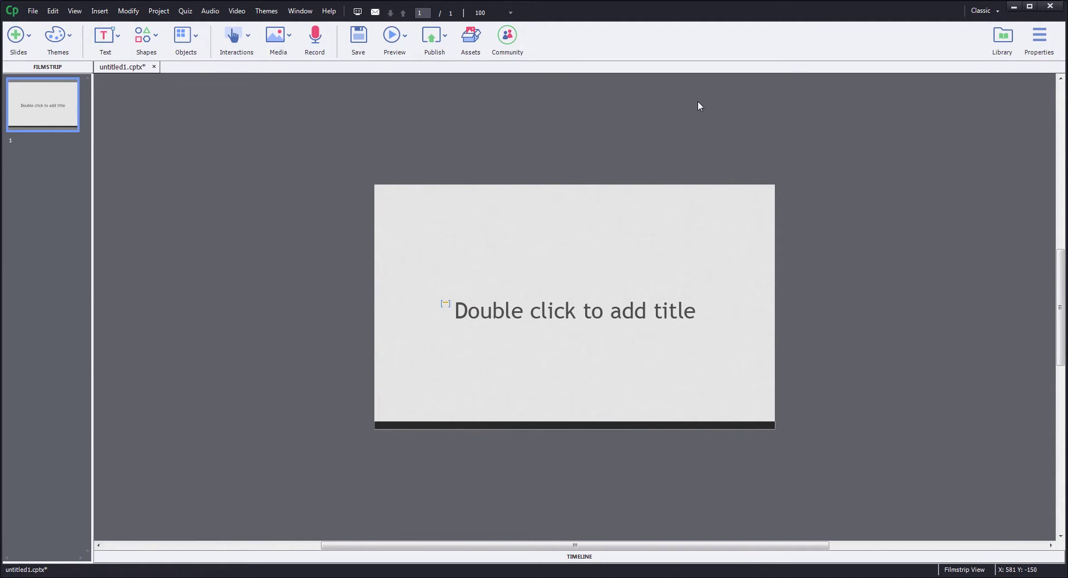
Move the title placeholder to the slide's upper-left area and replace its text with "Congratulations!"
{"action": "left_click", "coordinate": [549, 312]}
{"action": "left_click_drag", "start_coordinate": [548, 312], "coordinate": [483, 211]}
{"action": "double_click", "coordinate": [482, 212]}
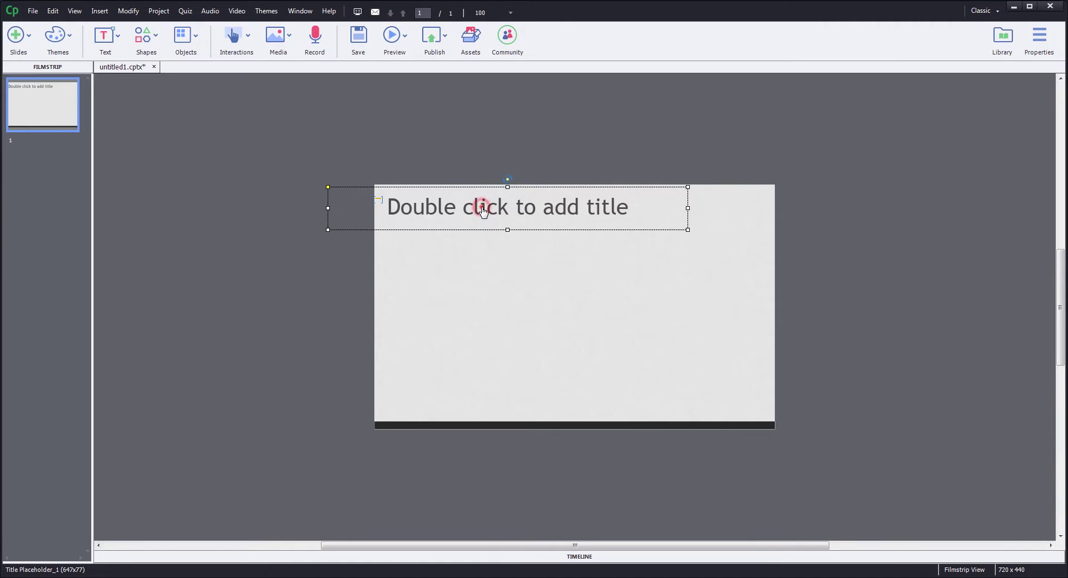
{"action": "double_click", "coordinate": [482, 212]}
{"action": "triple_click", "coordinate": [479, 208]}
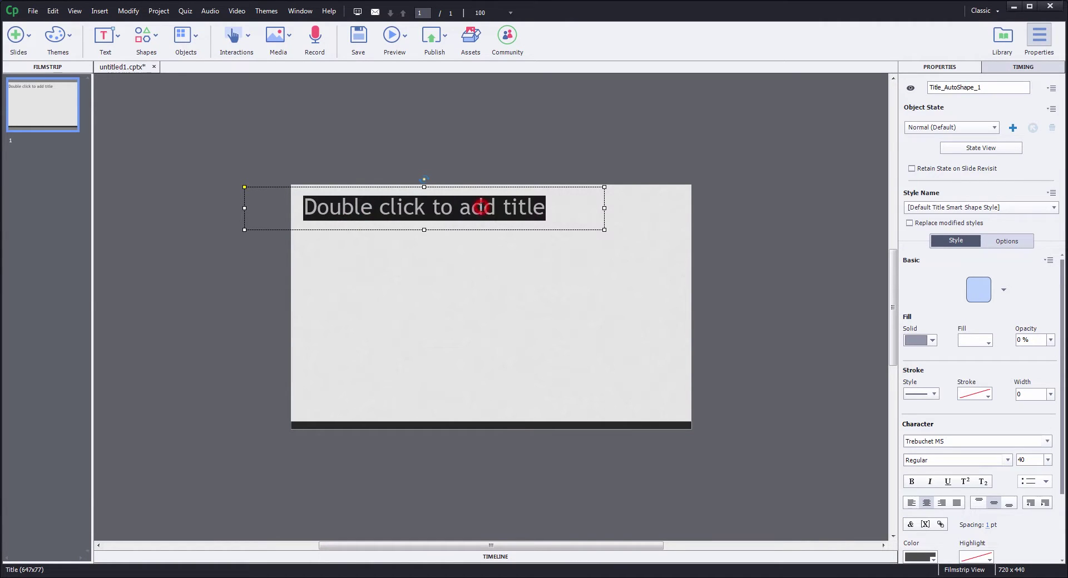
{"action": "type", "text": "Congratulati"}
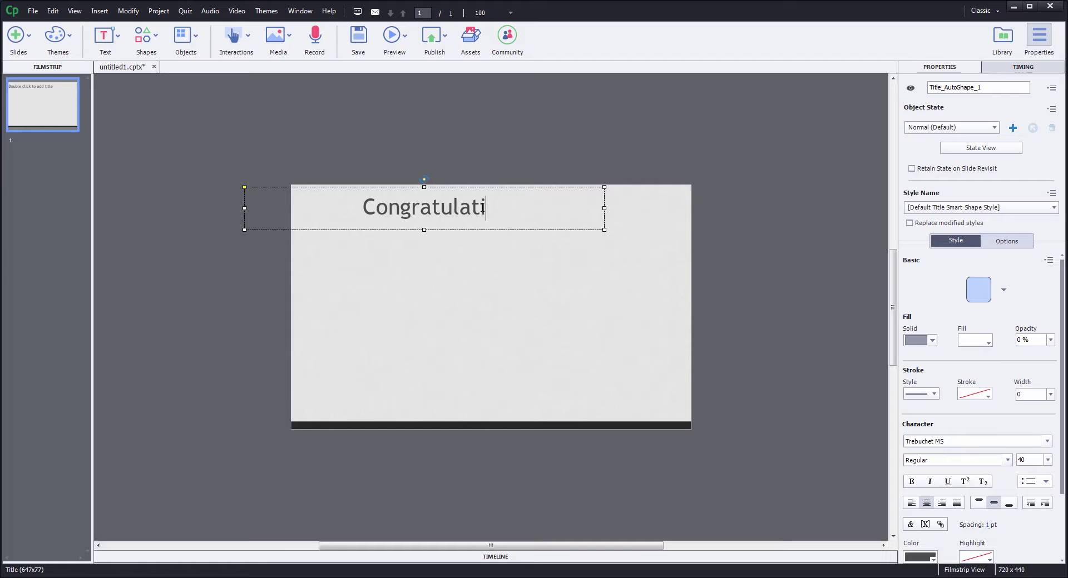
{"action": "type", "text": "ons!"}
{"action": "key", "text": "Escape"}
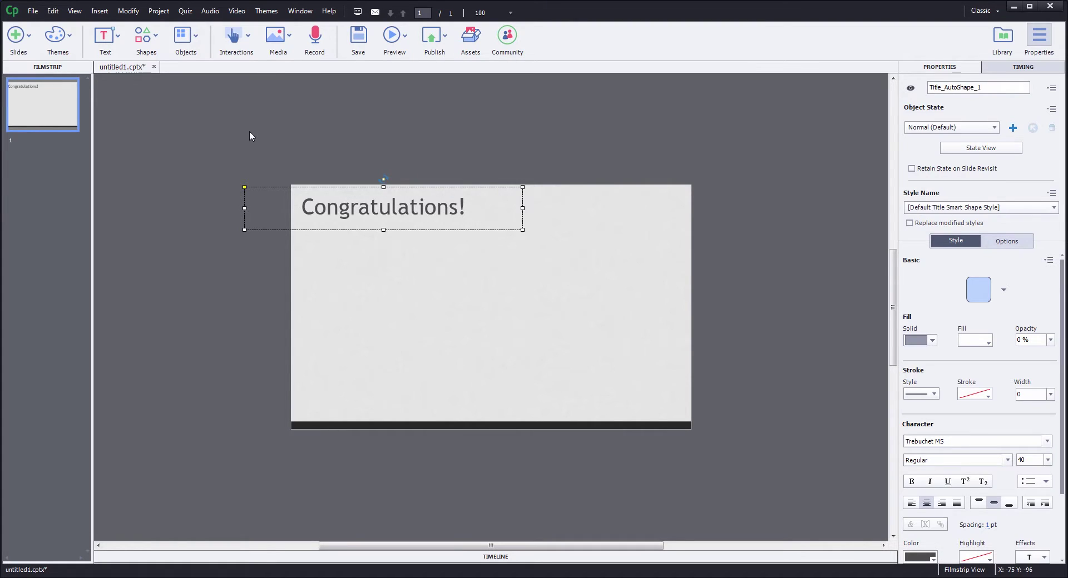
{"action": "left_click", "coordinate": [249, 132]}
Add a text caption reading "You have successfully completed this topic page!" below the slide title
{"action": "left_click", "coordinate": [100, 36]}
{"action": "left_click", "coordinate": [105, 70]}
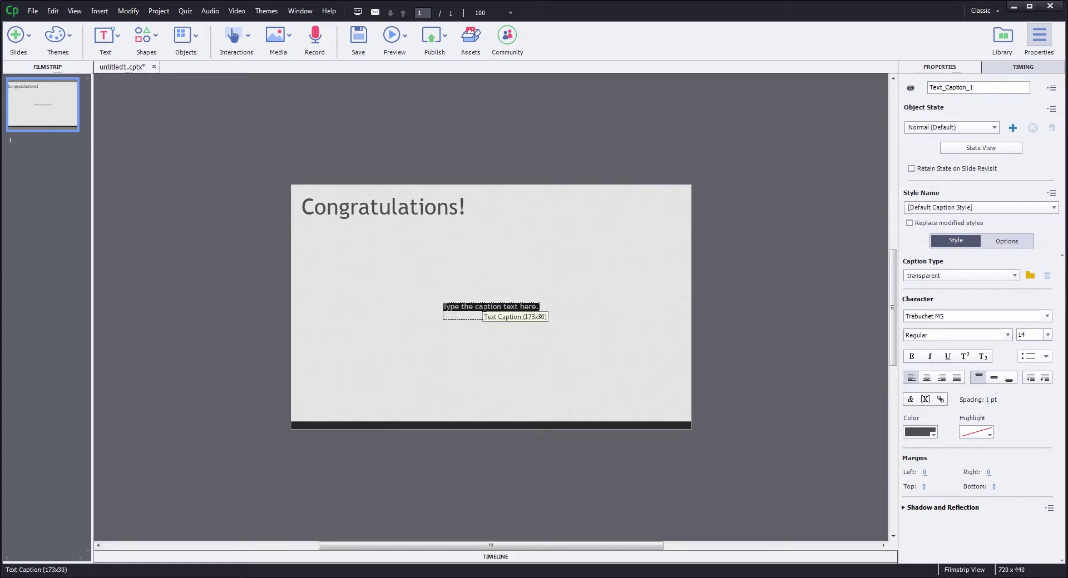
{"action": "key", "text": "BackSpace"}
{"action": "type", "text": "You have s"}
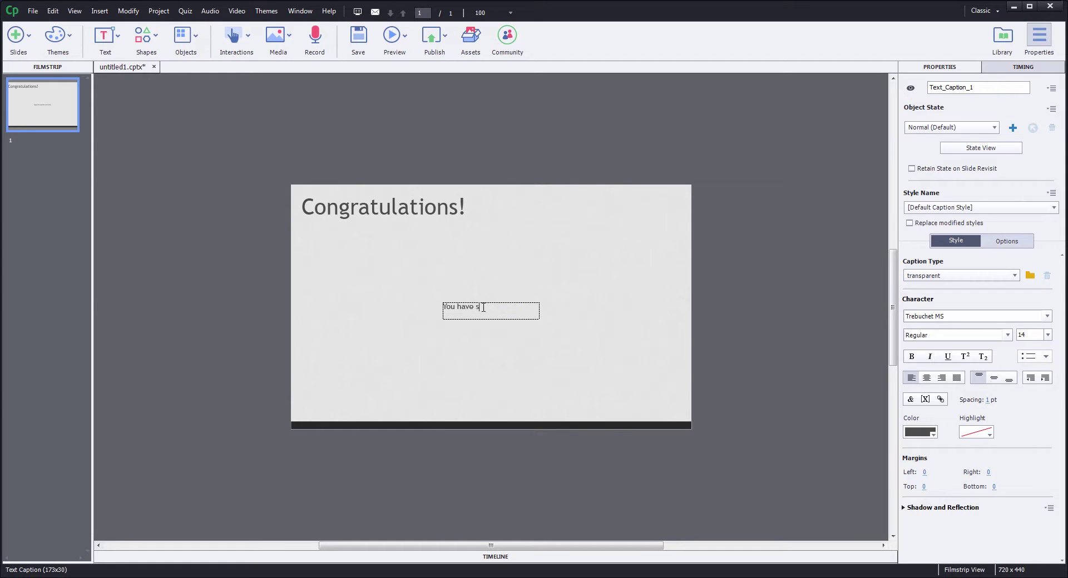
{"action": "type", "text": "uccessf"}
{"action": "key", "text": "BackSpace"}
{"action": "type", "text": "sfully completed thi"}
{"action": "type", "text": "s topic page!"}
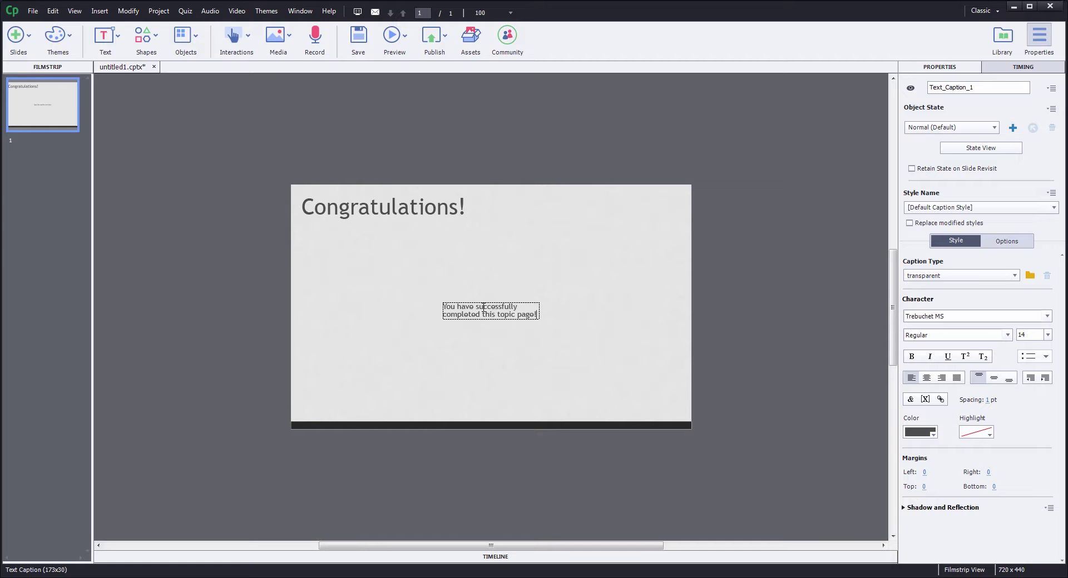
{"action": "left_click", "coordinate": [400, 361]}
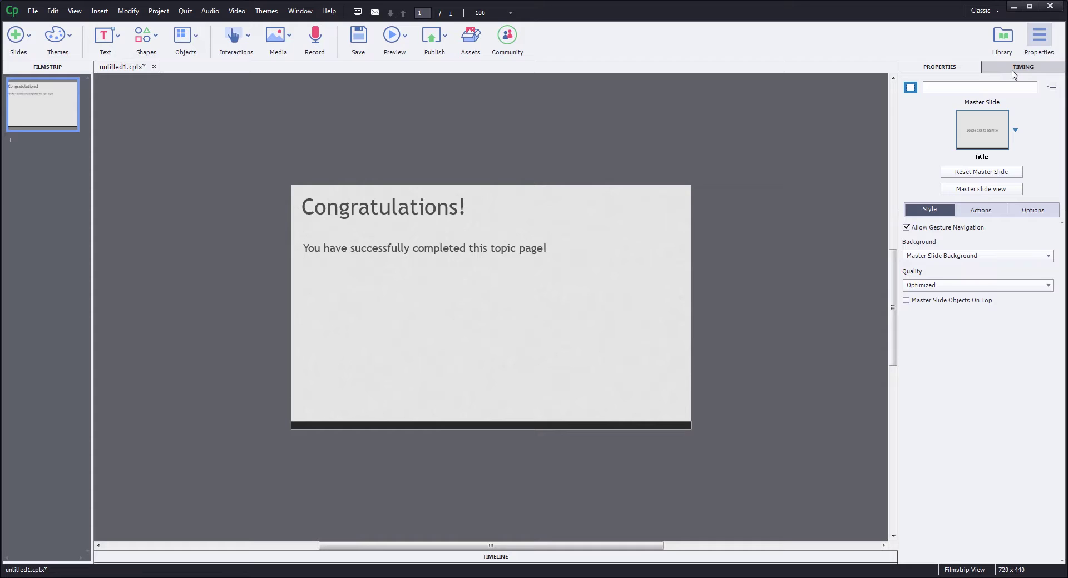
Examine the slide's duration and transition settings and expand the timeline
{"action": "left_click", "coordinate": [1013, 71]}
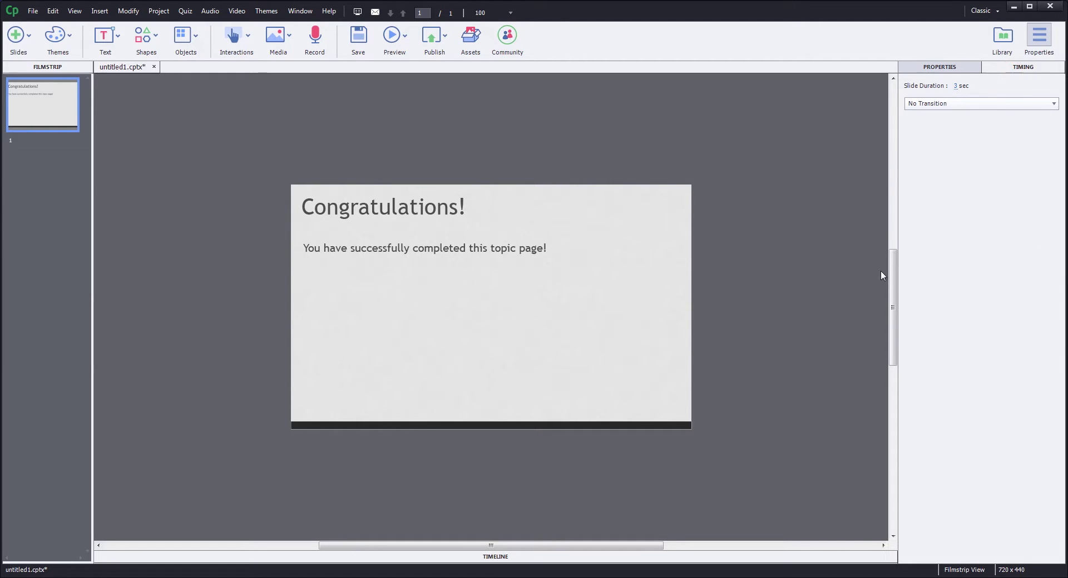
{"action": "left_click", "coordinate": [1040, 37]}
{"action": "left_click", "coordinate": [1041, 37]}
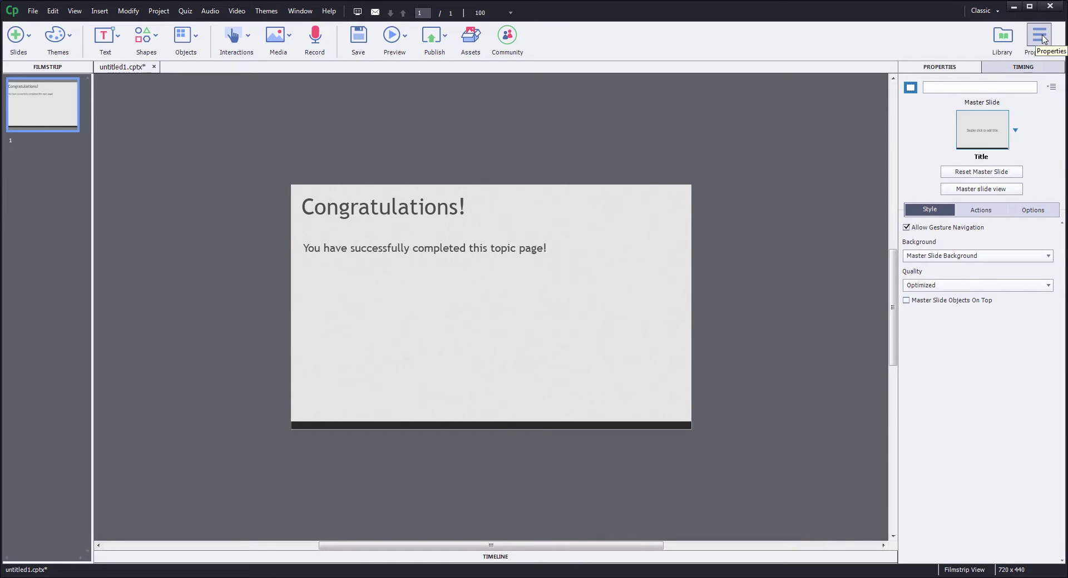
{"action": "left_click", "coordinate": [1022, 67]}
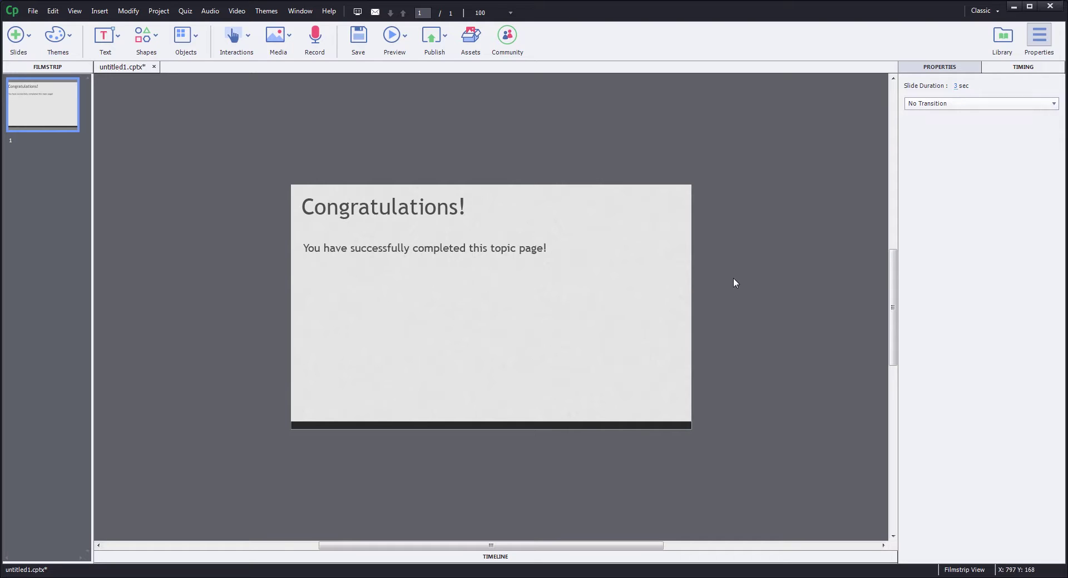
{"action": "left_click", "coordinate": [501, 558]}
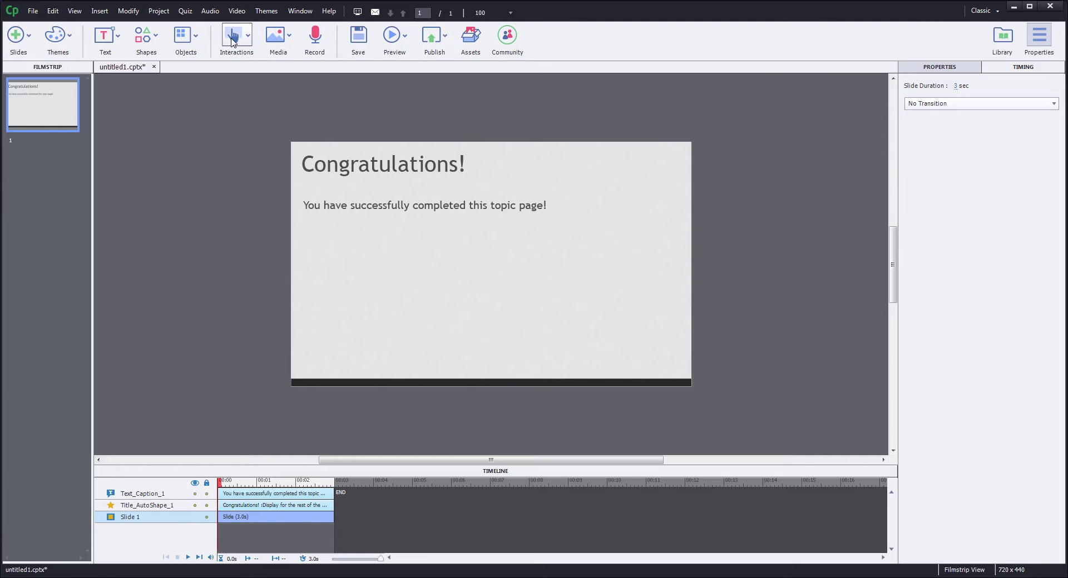
Insert a button on the slide and enlarge it, centered below the caption text
{"action": "left_click", "coordinate": [232, 40]}
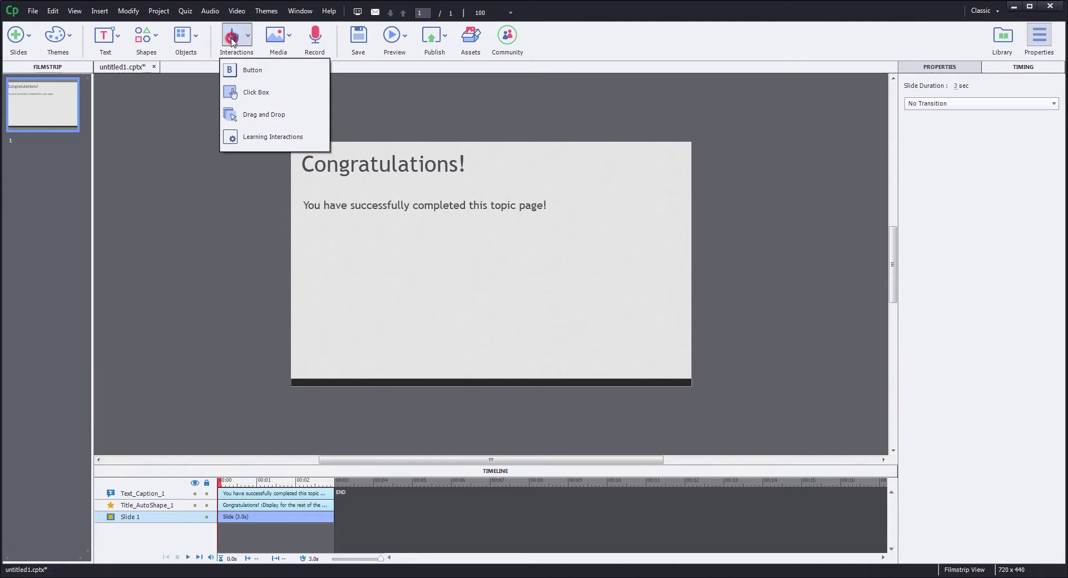
{"action": "left_click", "coordinate": [243, 76]}
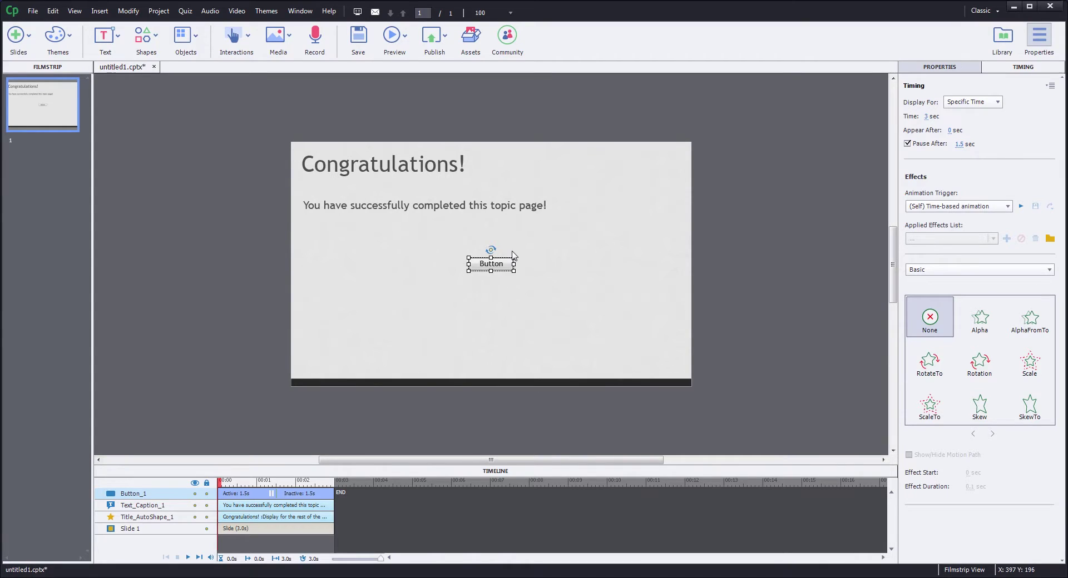
{"action": "left_click_drag", "start_coordinate": [468, 271], "coordinate": [349, 314]}
{"action": "left_click_drag", "start_coordinate": [443, 274], "coordinate": [506, 258]}
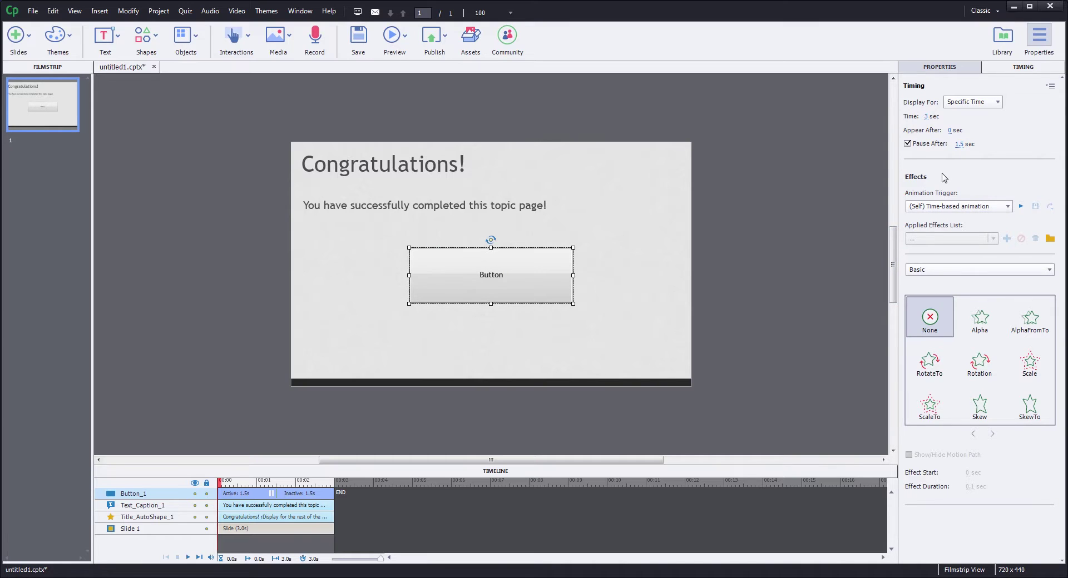
Change the button's caption to "Mark Topic As Complete!"
{"action": "left_click", "coordinate": [941, 67]}
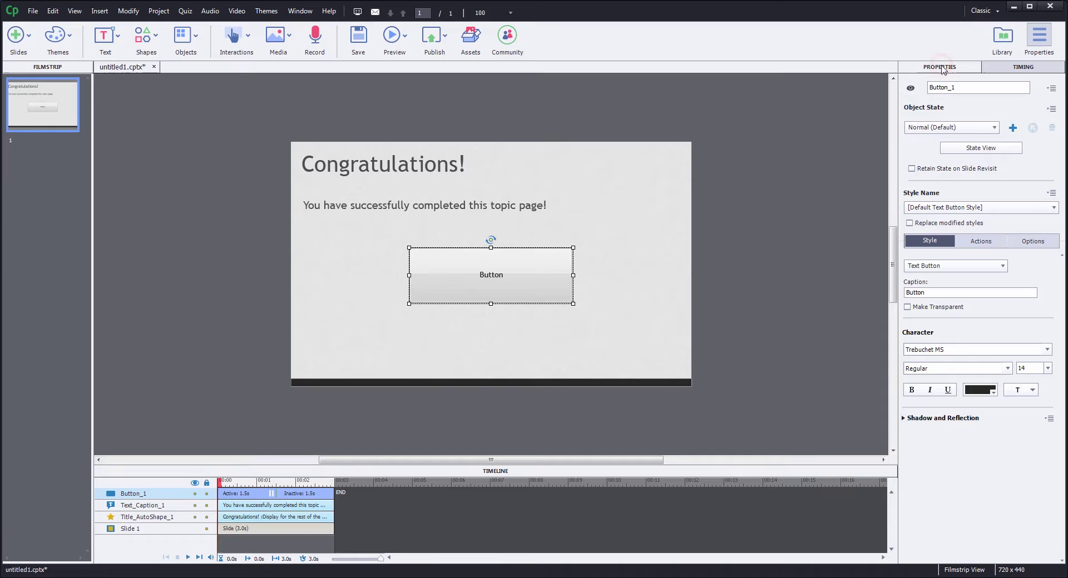
{"action": "left_click", "coordinate": [935, 293]}
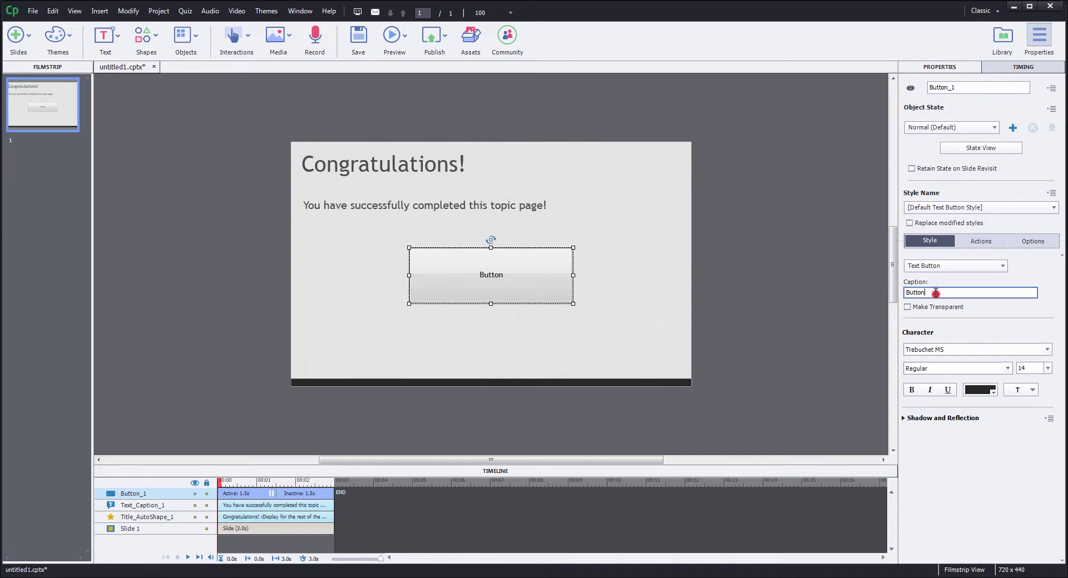
{"action": "double_click", "coordinate": [936, 293]}
{"action": "type", "text": "Mark Topic"}
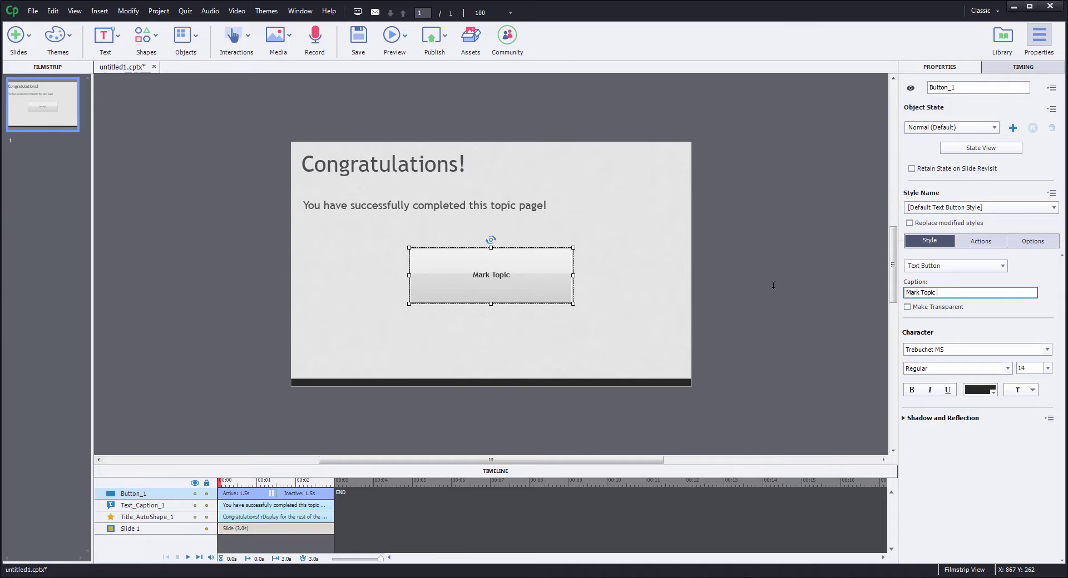
{"action": "type", "text": " As Complete!"}
{"action": "key", "text": "Return"}
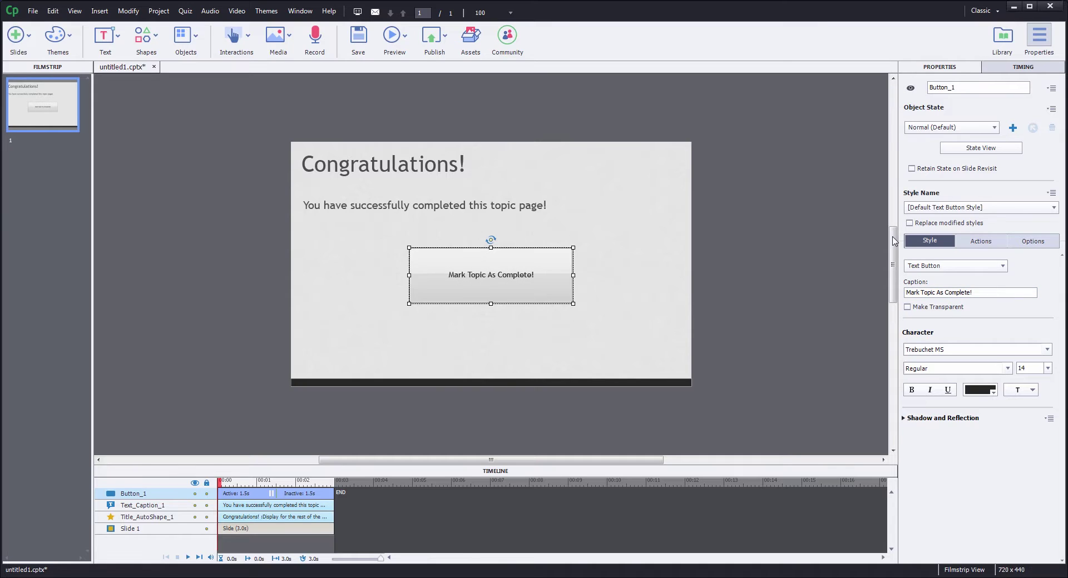
Set the button's On Success action to Execute JavaScript with the script "parent.submitLearnDashTopicComplete();"
{"action": "left_click", "coordinate": [971, 243]}
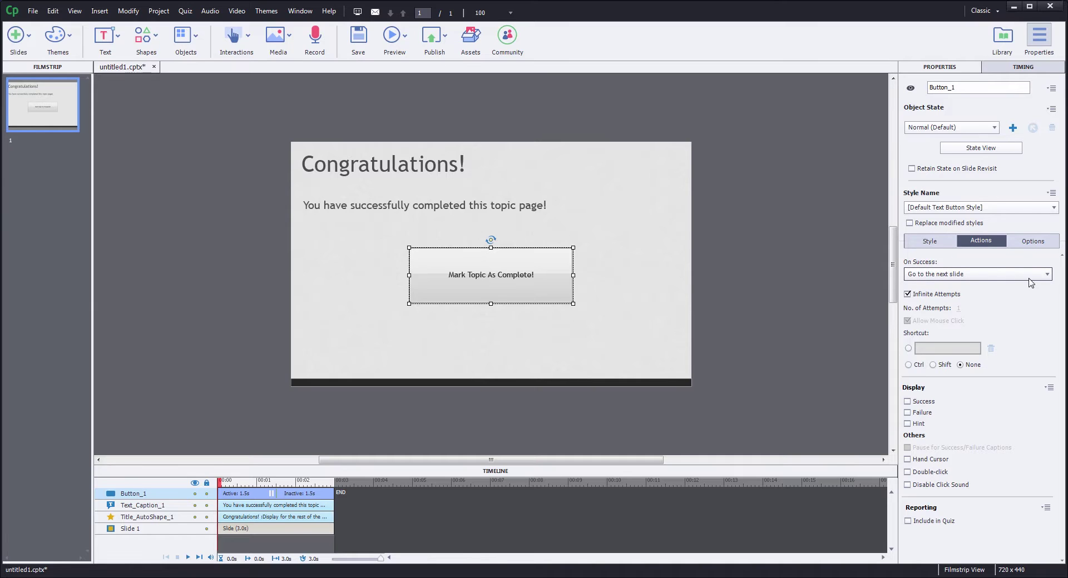
{"action": "left_click", "coordinate": [1046, 278]}
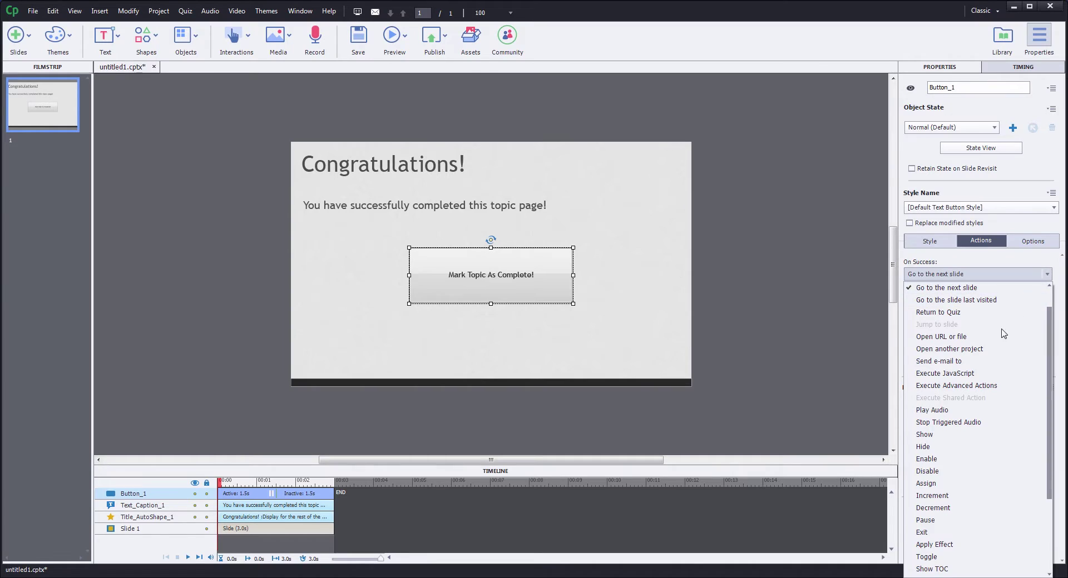
{"action": "left_click", "coordinate": [968, 375]}
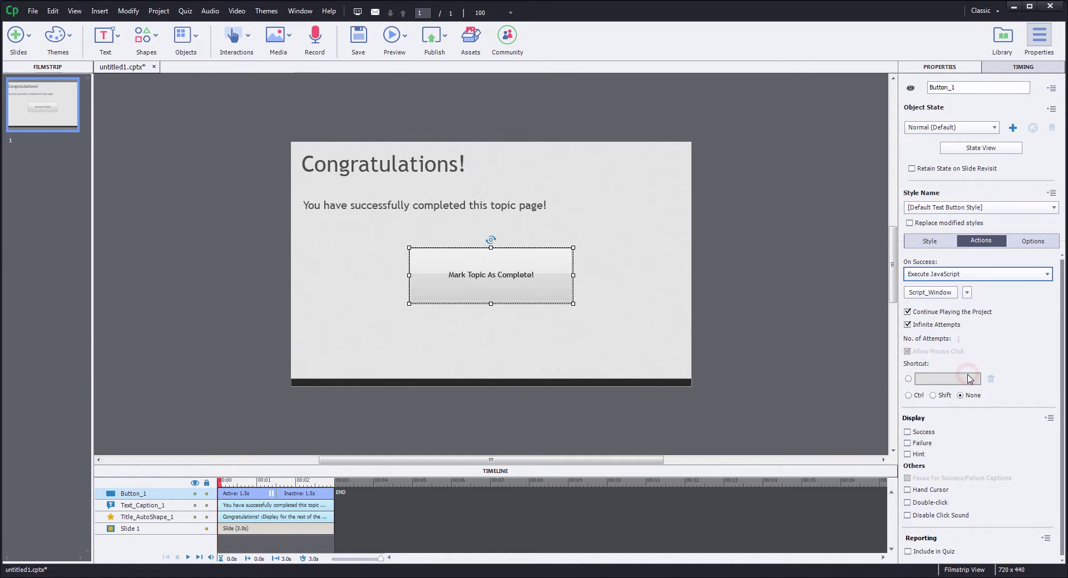
{"action": "left_click", "coordinate": [929, 291]}
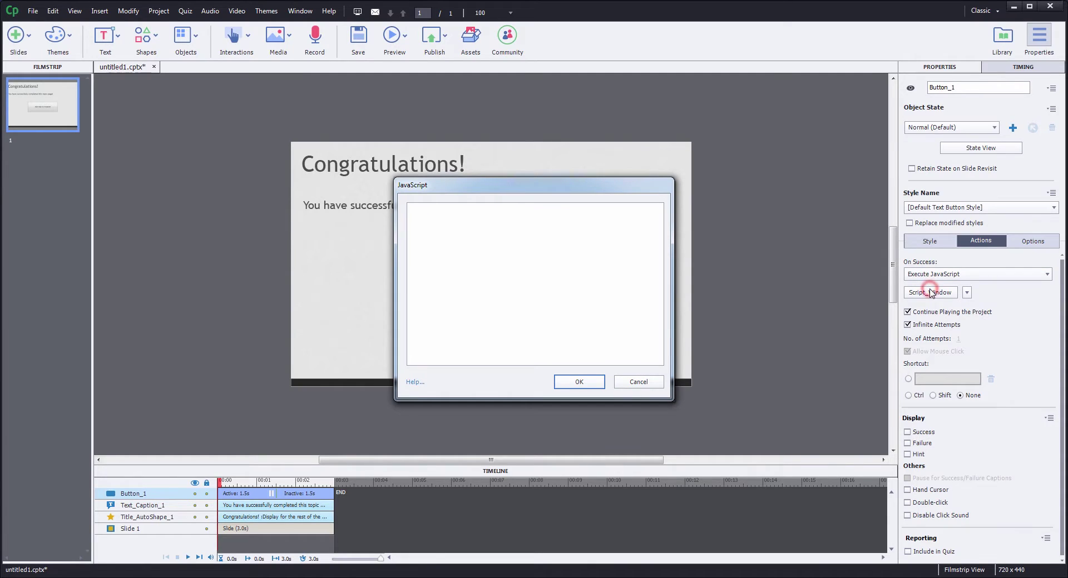
{"action": "left_click", "coordinate": [554, 219]}
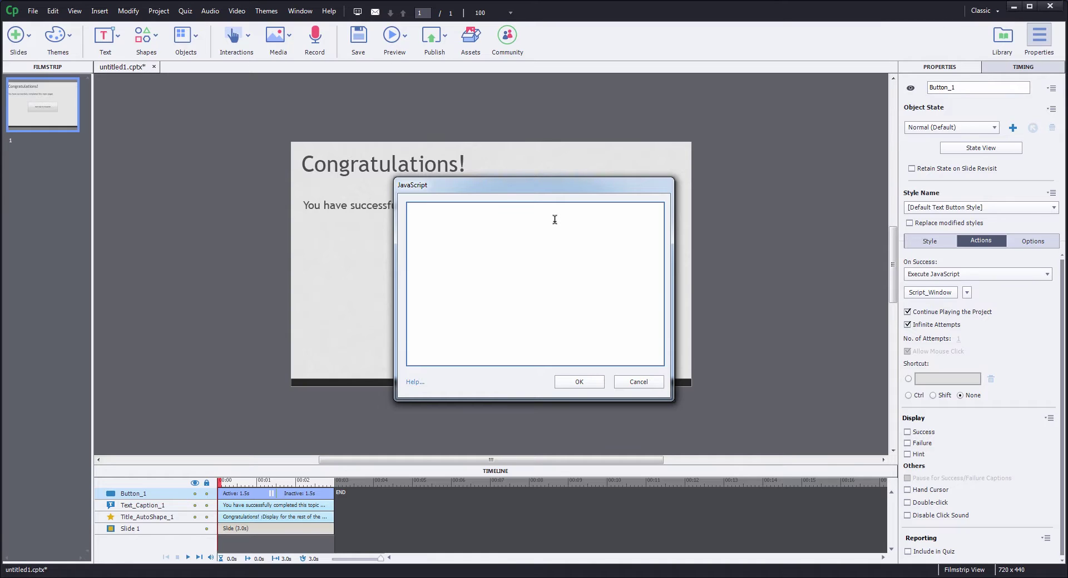
{"action": "type", "text": "parent.su"}
{"action": "type", "text": "picComplete();"}
{"action": "left_click", "coordinate": [581, 381]}
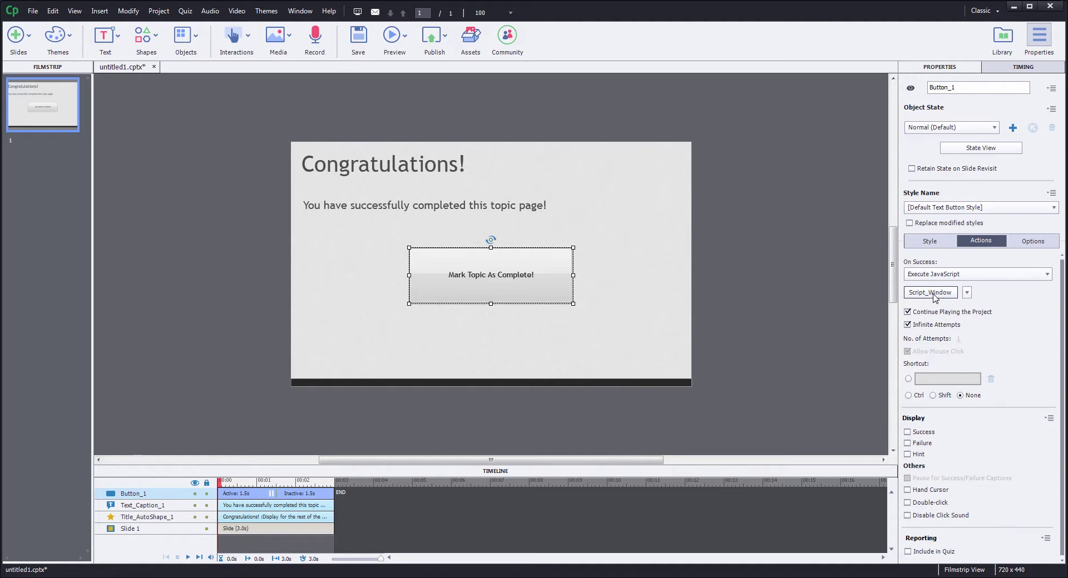
Choose Current as the window the button's script runs in, and review the entered JavaScript
{"action": "left_click", "coordinate": [966, 293]}
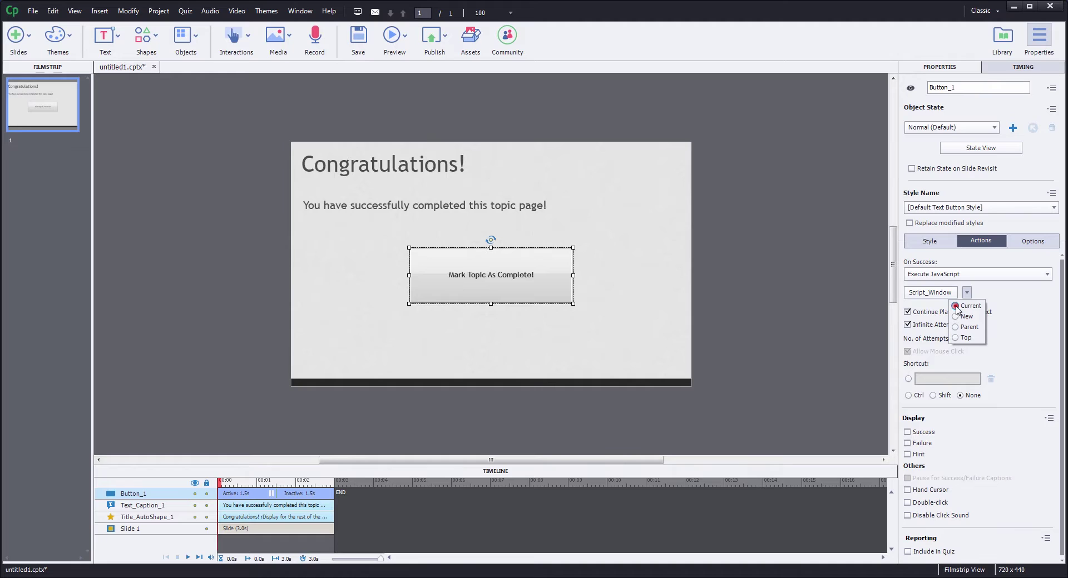
{"action": "left_click", "coordinate": [931, 293]}
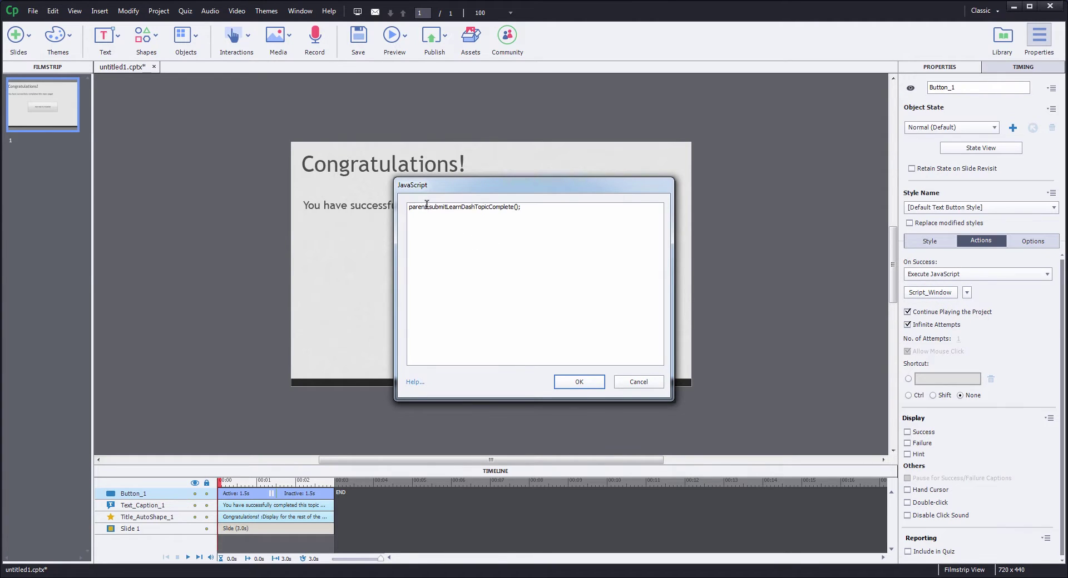
{"action": "left_click", "coordinate": [578, 382]}
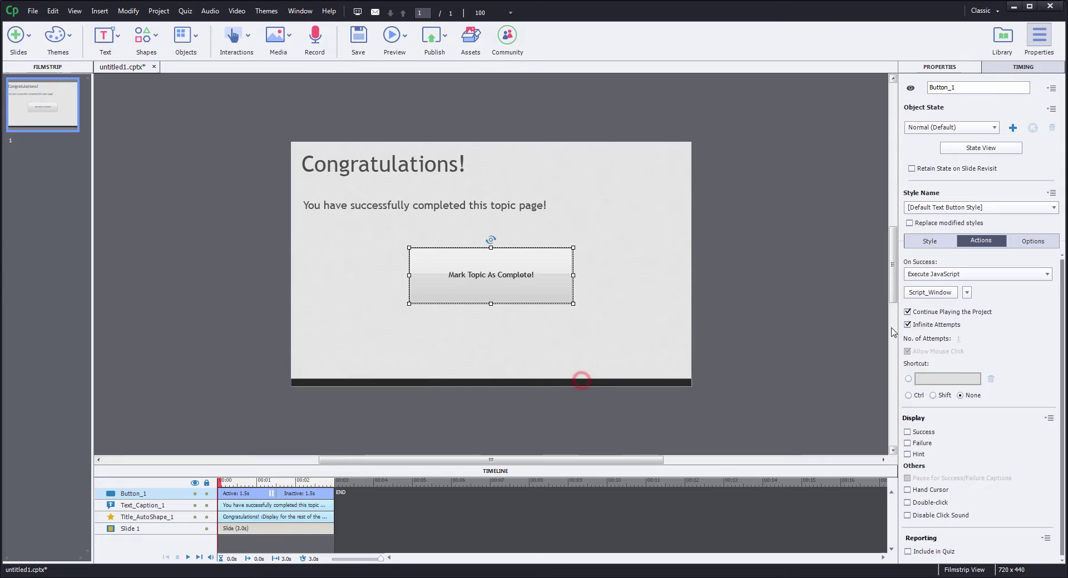
Turn off Continue Playing the Project for the button, keeping Current as the script window and Infinite Attempts enabled
{"action": "left_click", "coordinate": [966, 293]}
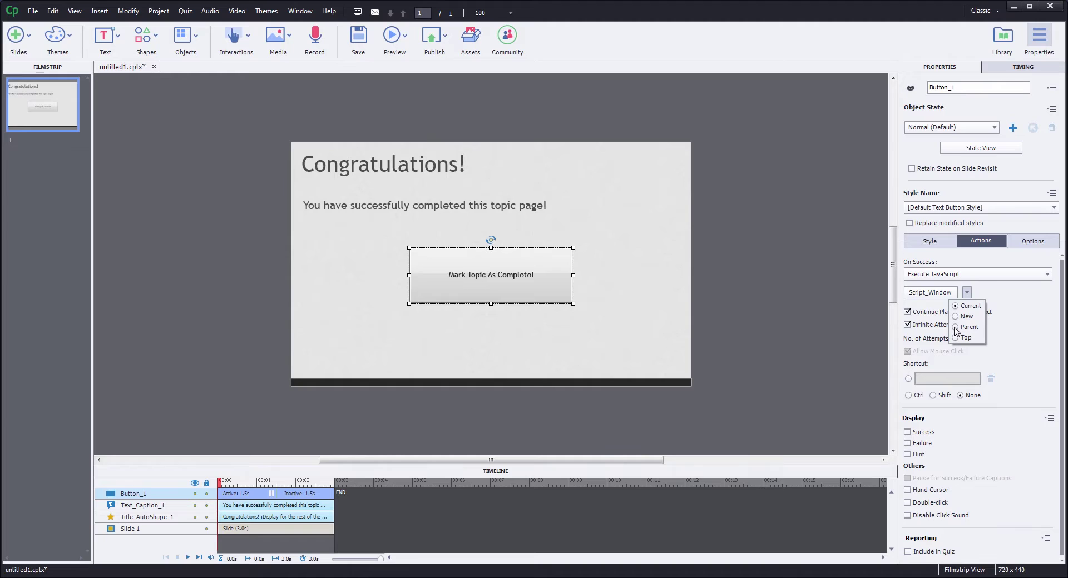
{"action": "left_click", "coordinate": [967, 295]}
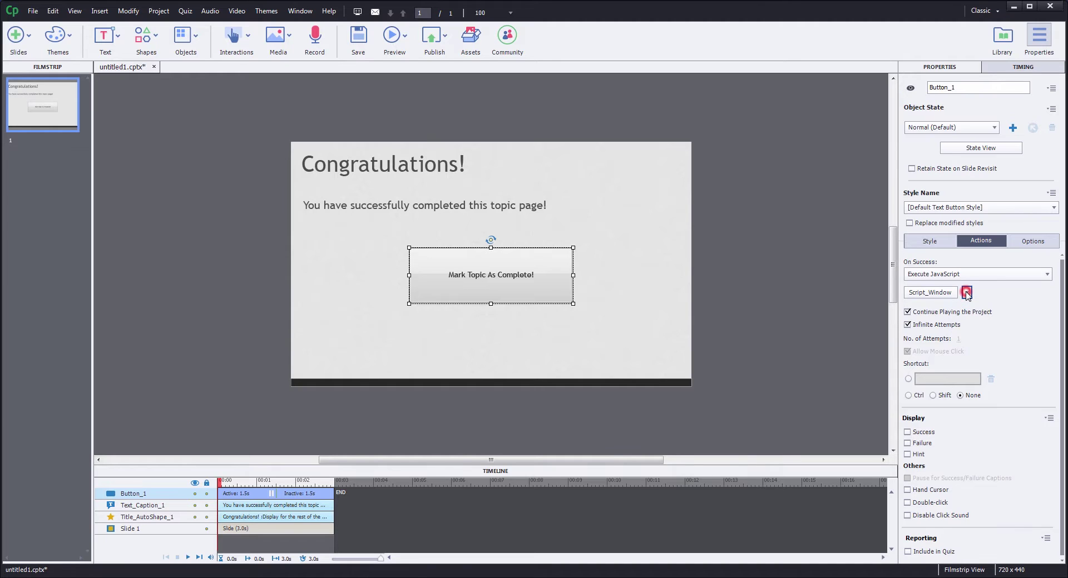
{"action": "left_click", "coordinate": [907, 312]}
{"action": "left_click", "coordinate": [909, 325]}
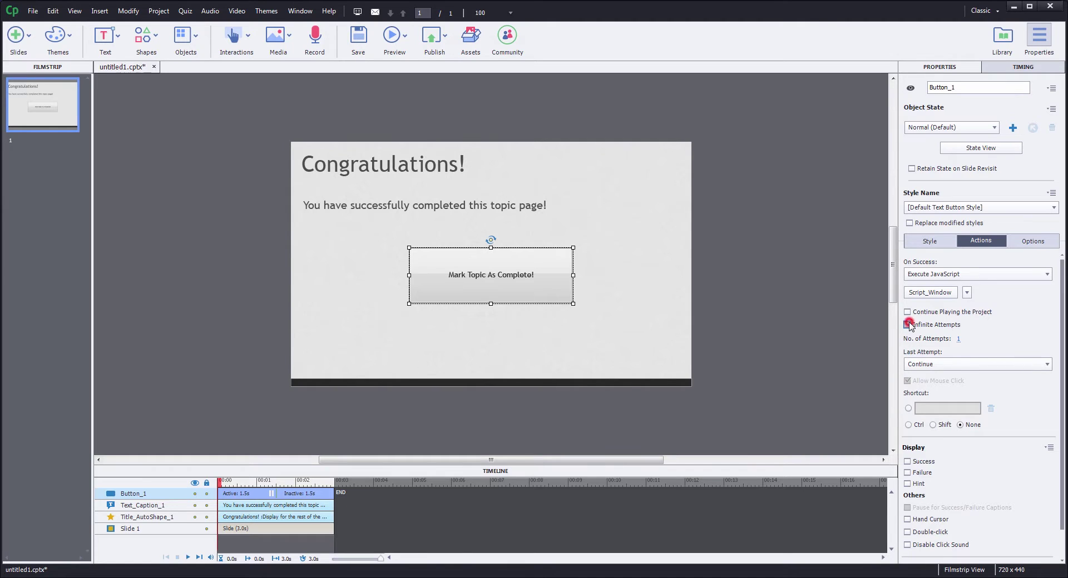
{"action": "left_click", "coordinate": [907, 324]}
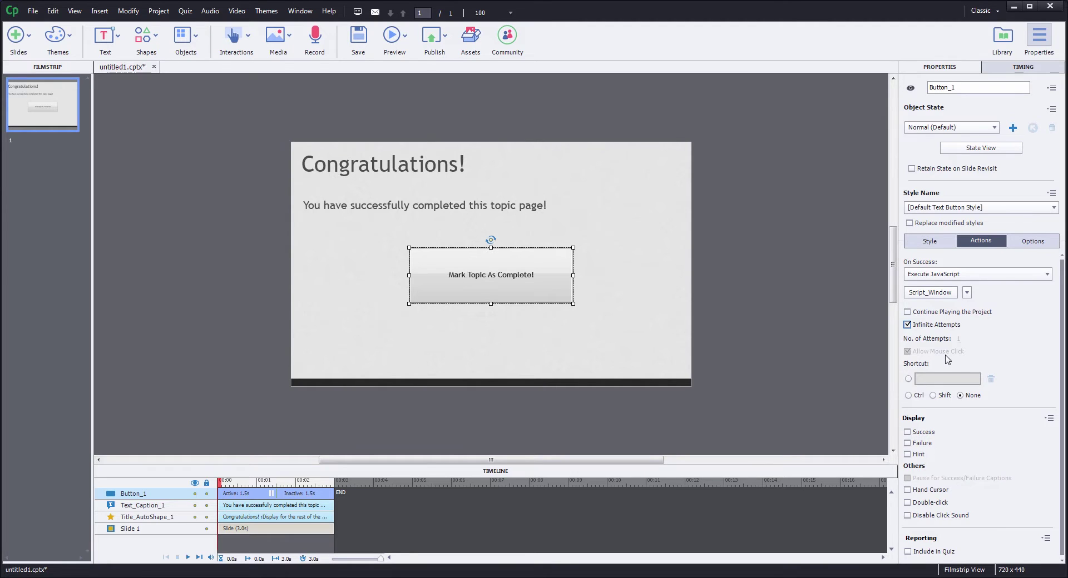
Set the button's timing to display for Rest of Slide and disable its Pause After option
{"action": "left_click", "coordinate": [1022, 67]}
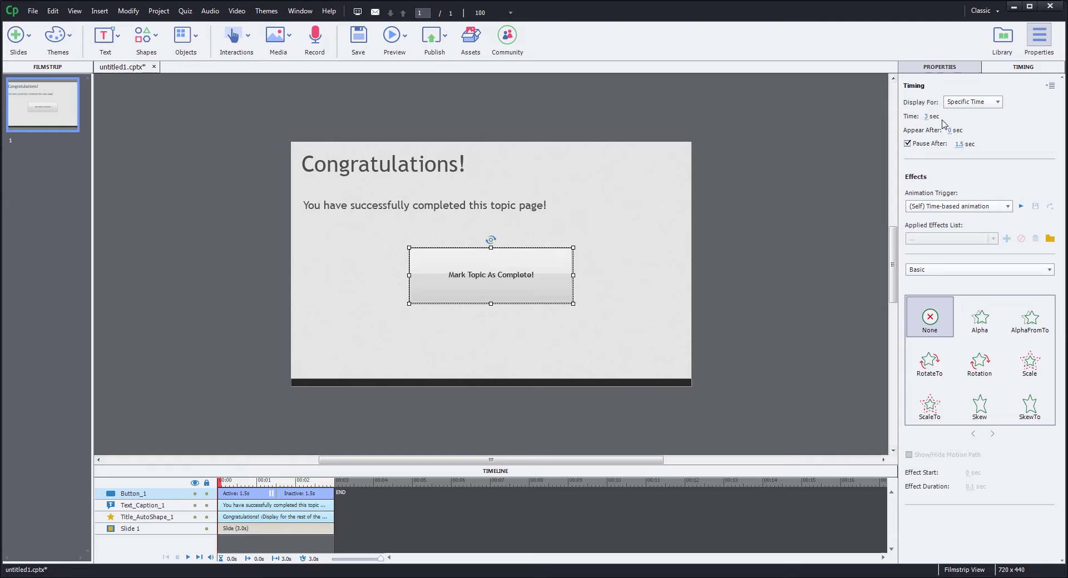
{"action": "left_click", "coordinate": [979, 103]}
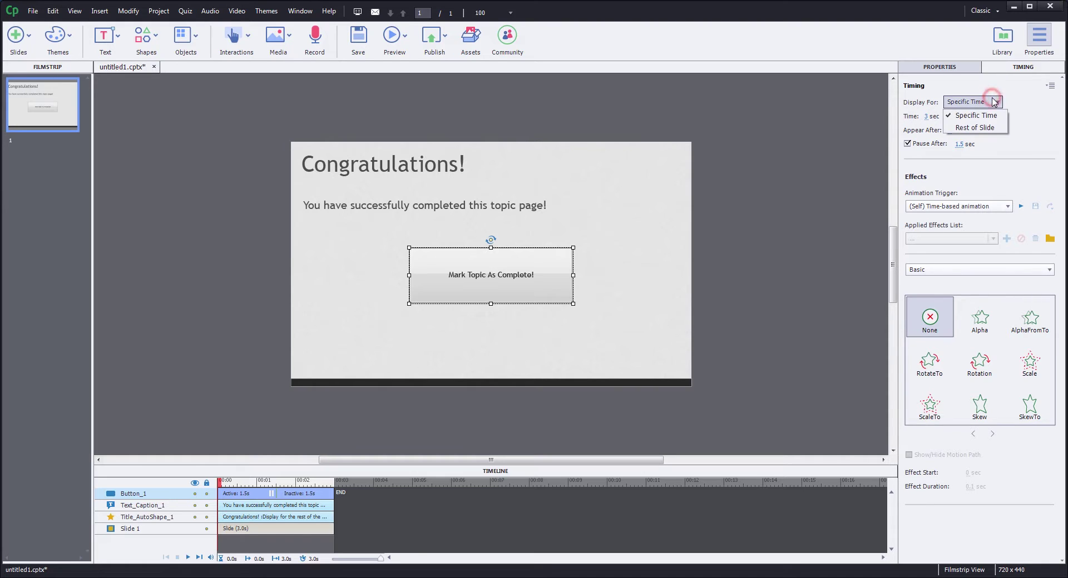
{"action": "left_click", "coordinate": [980, 127]}
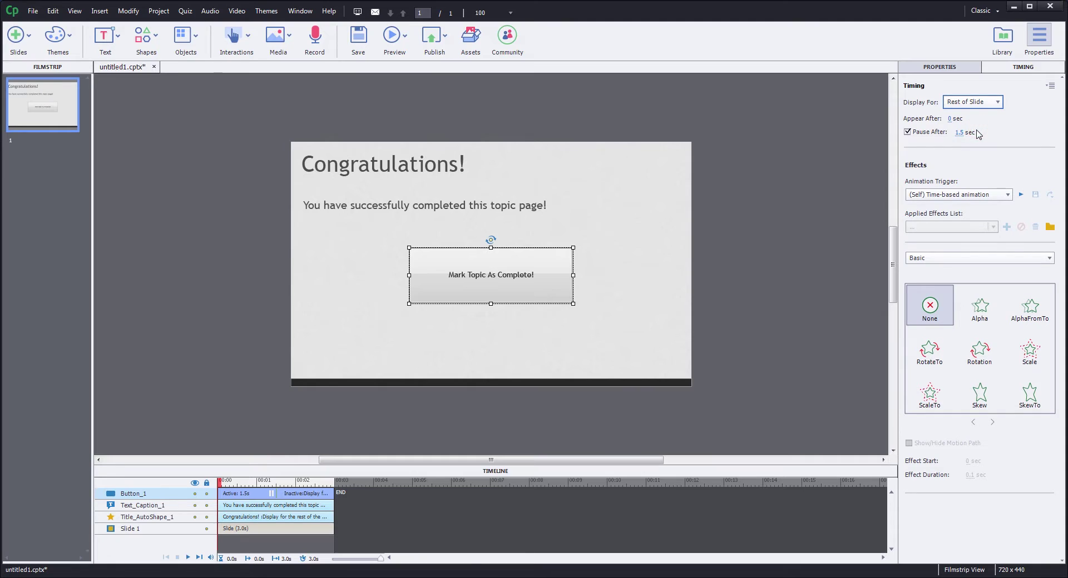
{"action": "left_click", "coordinate": [907, 133]}
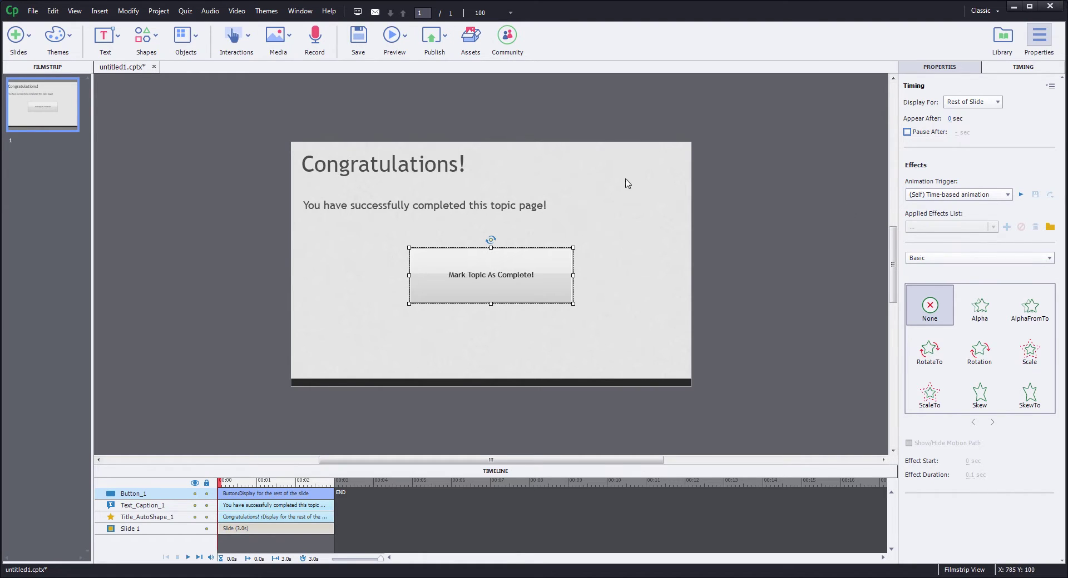
Open the publish-to-computer settings for MarkTopicComplete and enable Publish To Folder for the HTML5 / SWF output
{"action": "left_click", "coordinate": [430, 38]}
{"action": "left_click", "coordinate": [458, 69]}
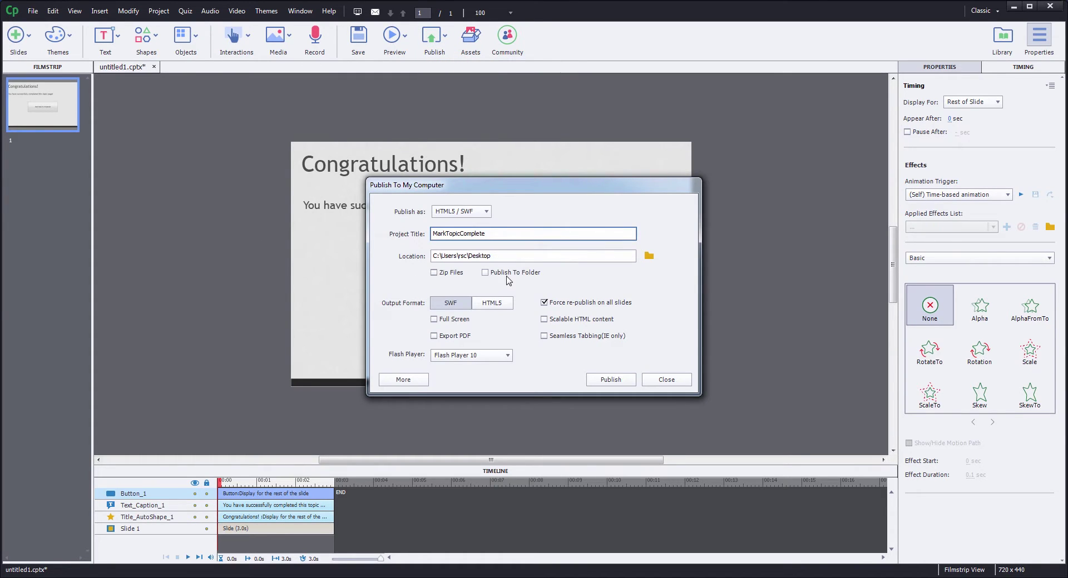
{"action": "left_click", "coordinate": [503, 274]}
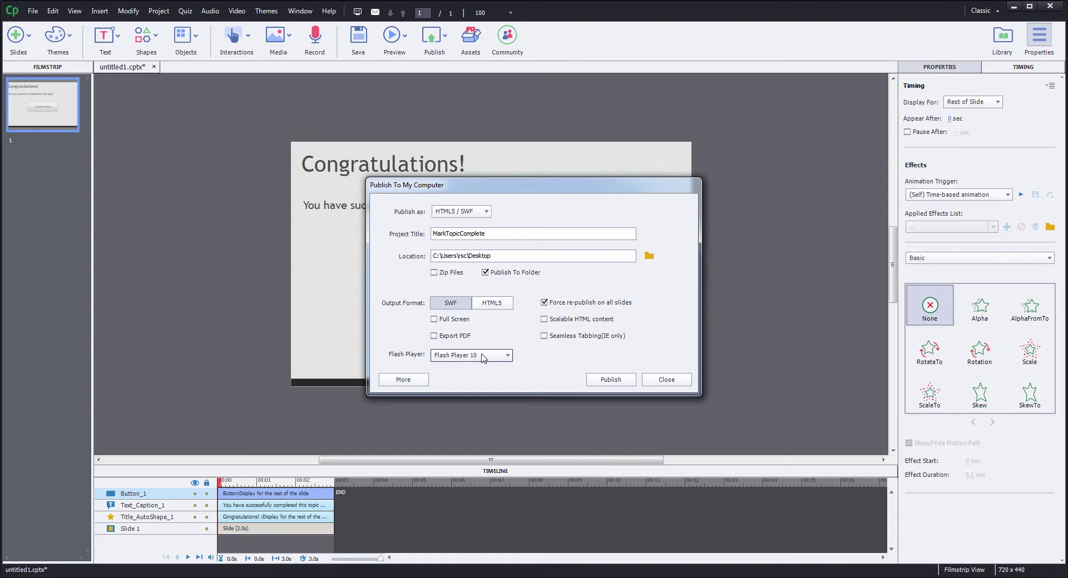
{"action": "key", "text": "Escape"}
Switch to the WordPress topic editor, review the Captivate topic's iframe embed and Topic Progress Option, and update the topic
{"action": "mouse_move", "coordinate": [325, 577]}
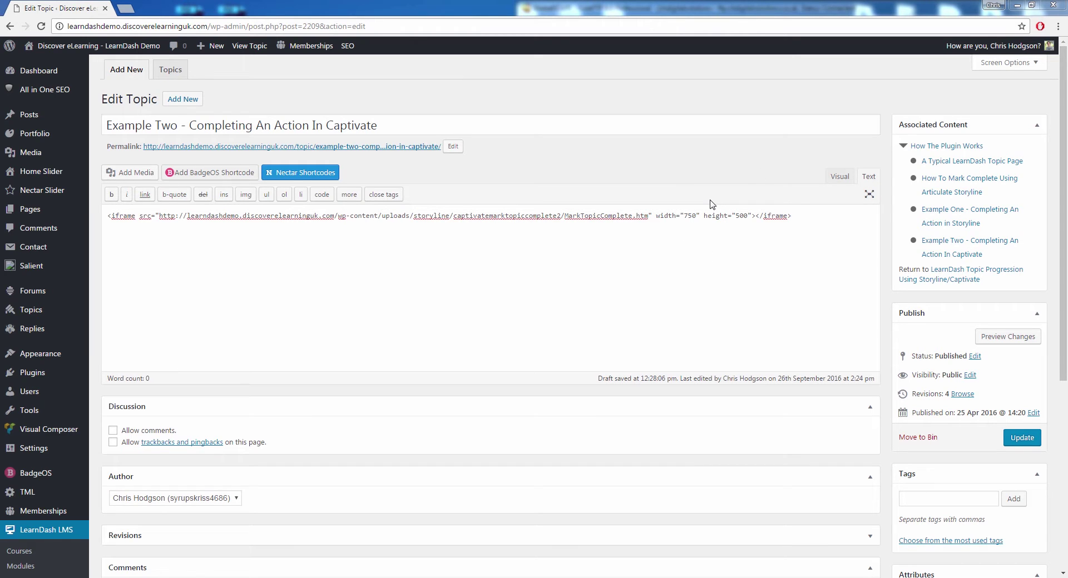
{"action": "scroll", "coordinate": [484, 311], "scroll_direction": "down", "scroll_amount": 4}
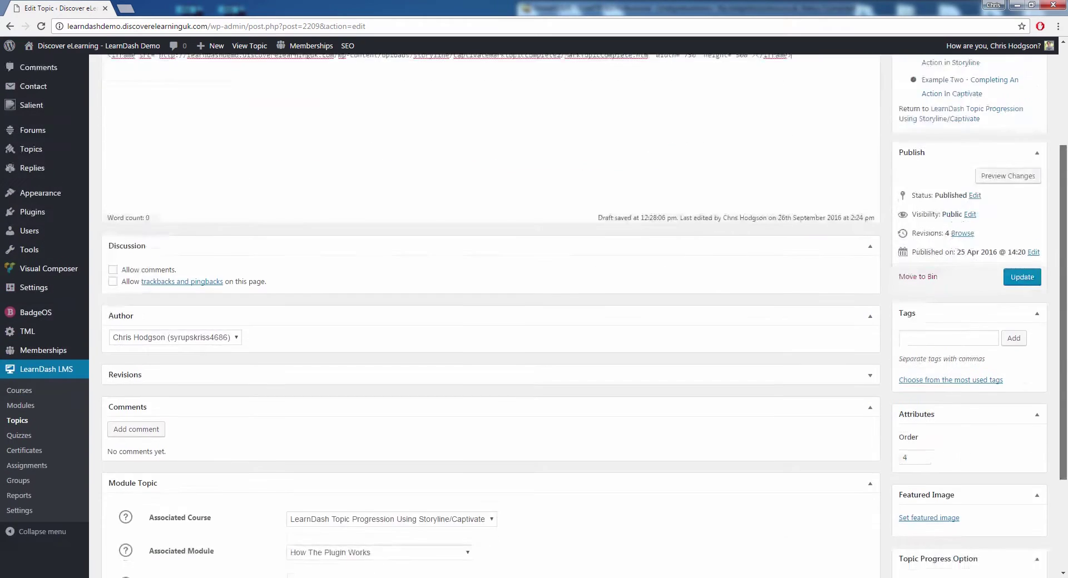
{"action": "scroll", "coordinate": [461, 401], "scroll_direction": "down", "scroll_amount": 2}
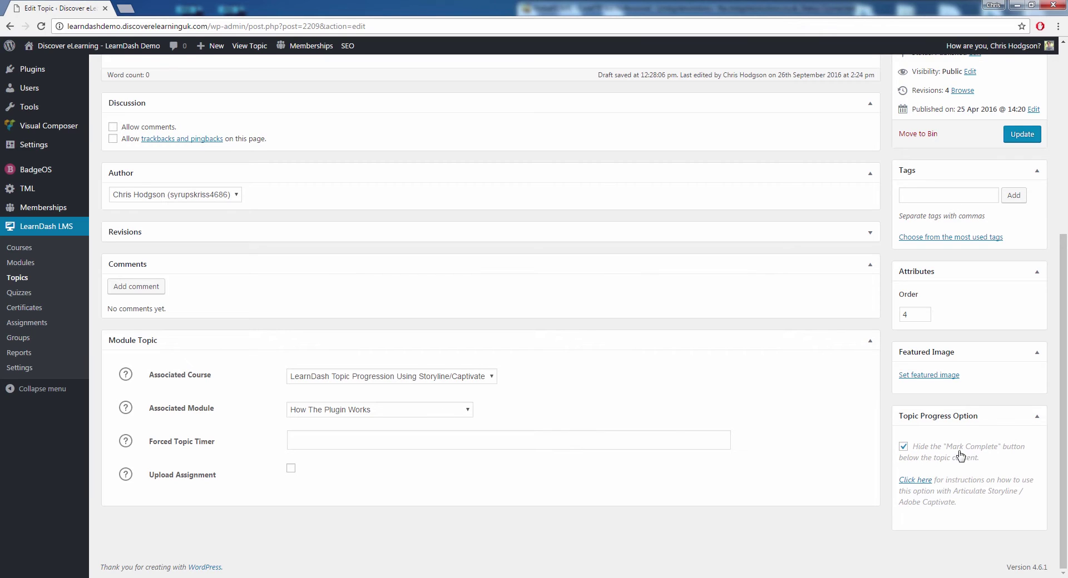
{"action": "scroll", "coordinate": [1065, 465], "scroll_direction": "up", "scroll_amount": 3}
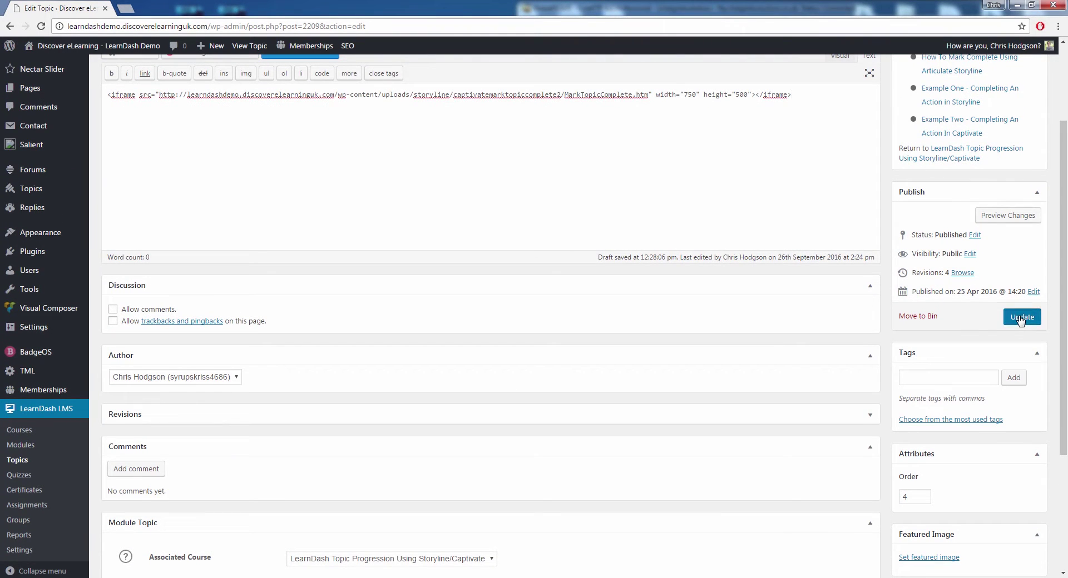
{"action": "left_click", "coordinate": [1021, 318]}
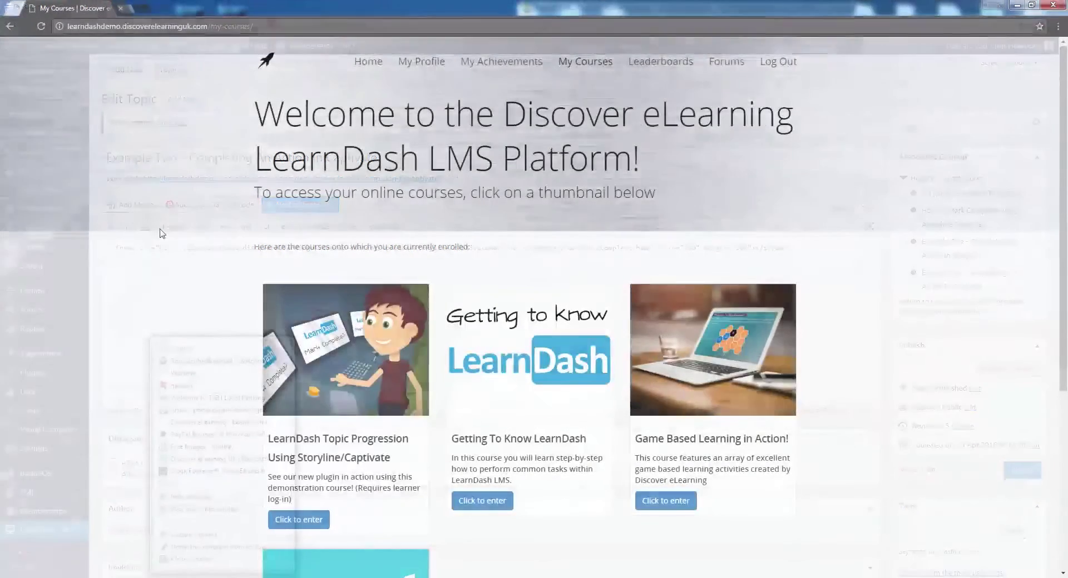
Open the LearnDash Topic Progression Using Storyline/Captivate course and enter its topic "A Typical LearnDash Topic Page"
{"action": "scroll", "coordinate": [161, 234], "scroll_direction": "up", "scroll_amount": 2}
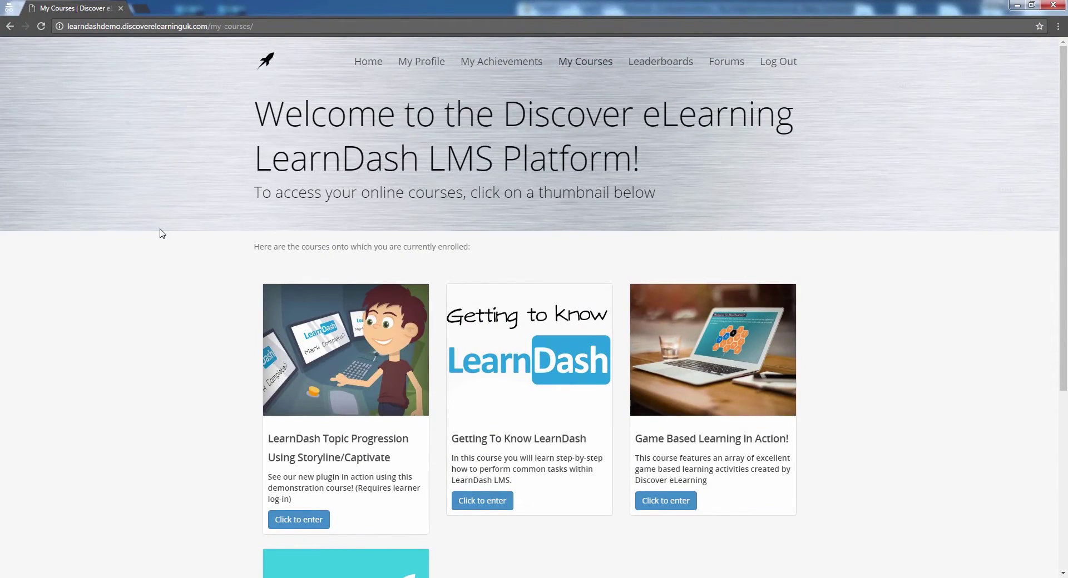
{"action": "left_click", "coordinate": [372, 376]}
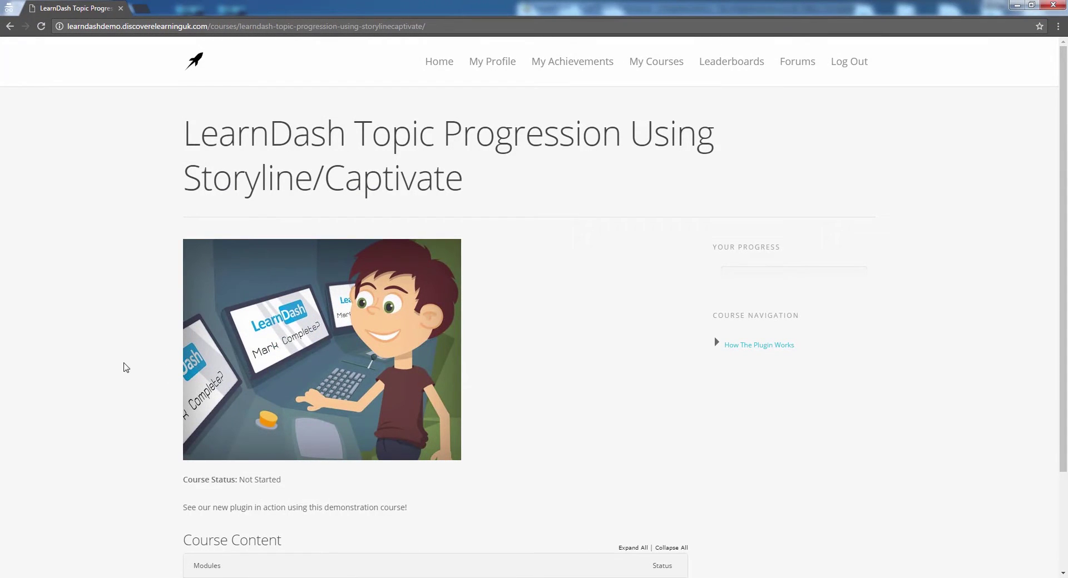
{"action": "scroll", "coordinate": [126, 367], "scroll_direction": "down", "scroll_amount": 1}
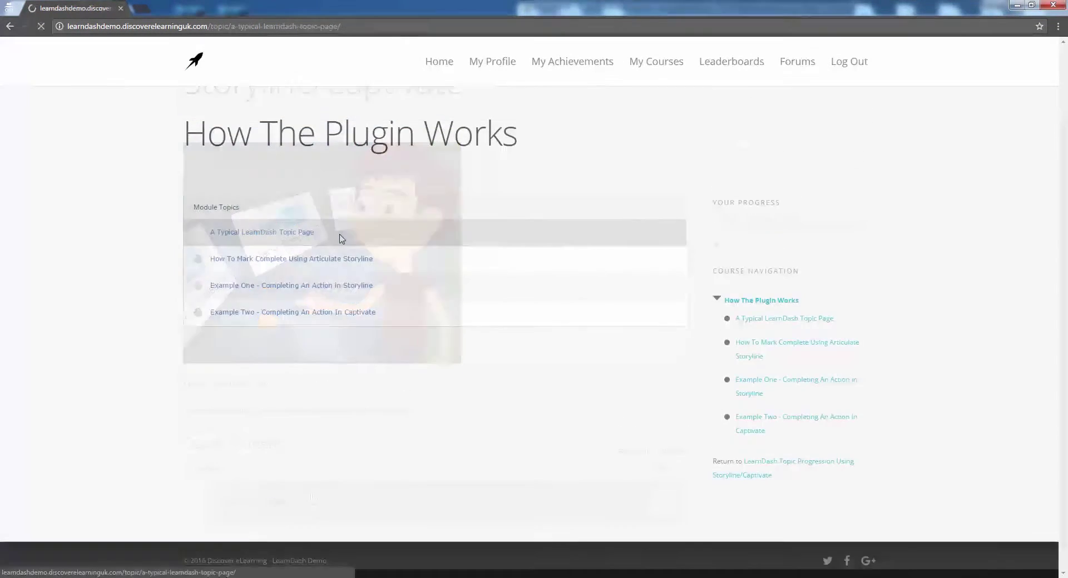
{"action": "left_click", "coordinate": [341, 238]}
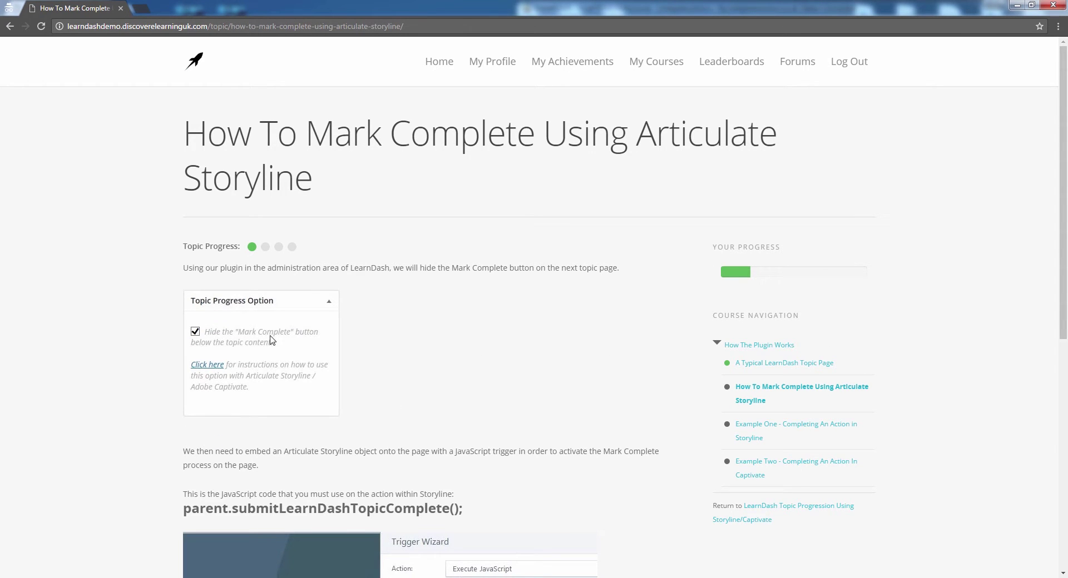
Complete the "How To Mark Complete Using Articulate Storyline" topic and trigger the yellow button in the Example One Storyline scene
{"action": "scroll", "coordinate": [315, 293], "scroll_direction": "down", "scroll_amount": 7}
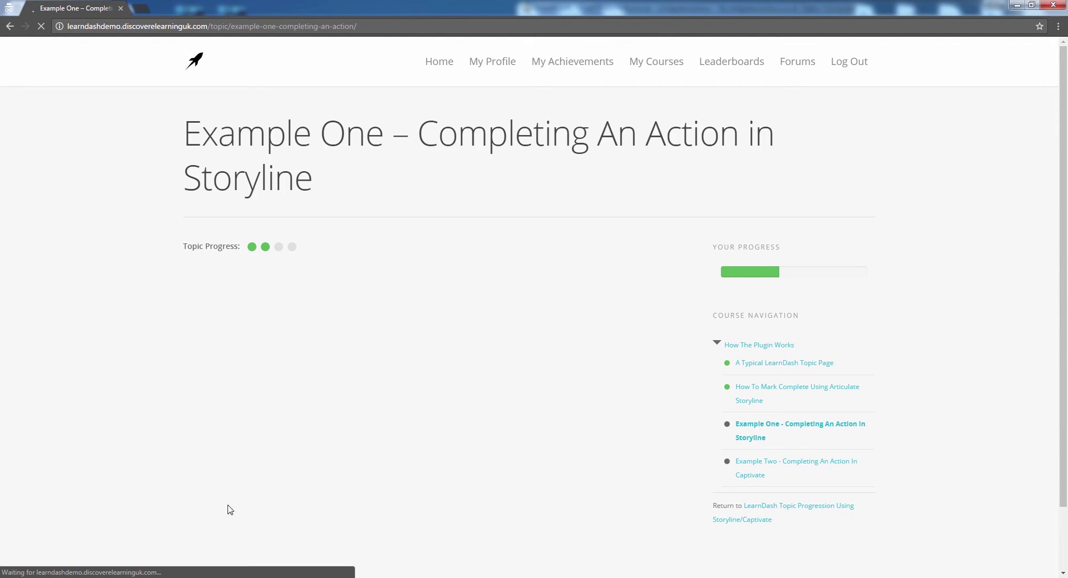
{"action": "scroll", "coordinate": [118, 361], "scroll_direction": "down", "scroll_amount": 2}
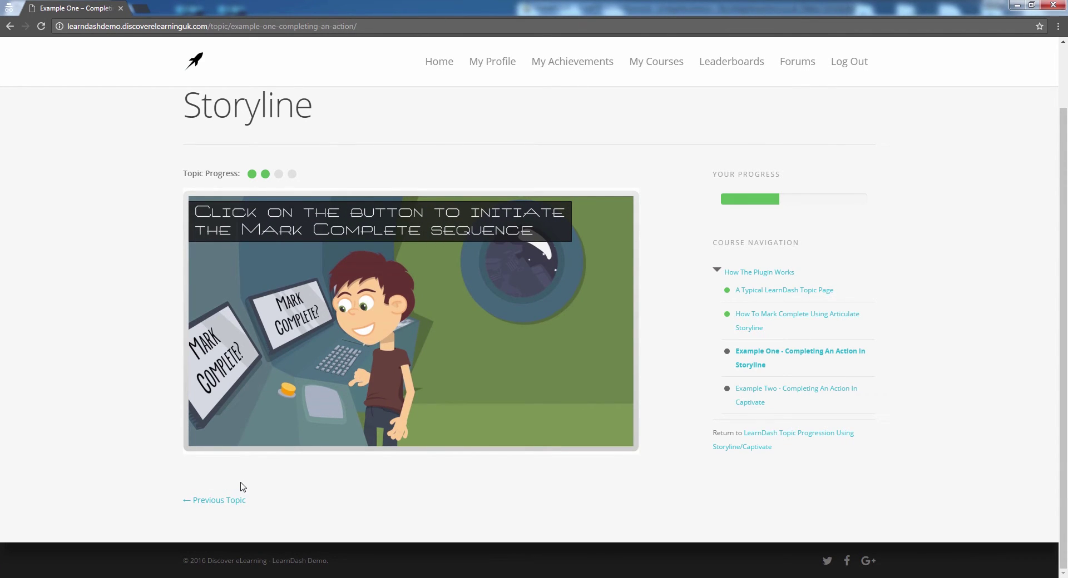
{"action": "left_click", "coordinate": [288, 391]}
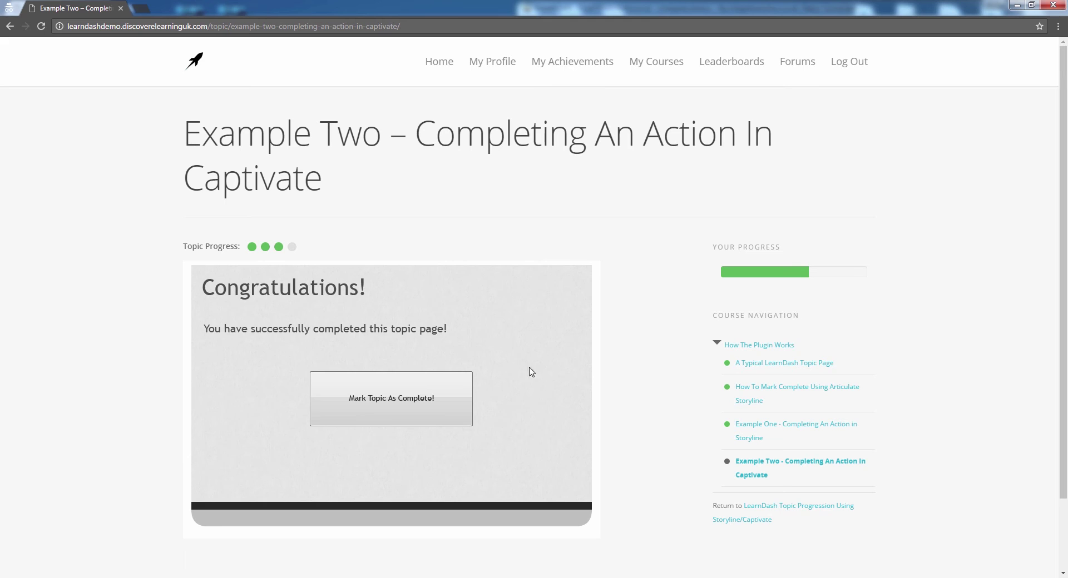
Complete the Example Two topic with its embedded "Mark Topic As Complete!" button, and log out of the learning site
{"action": "scroll", "coordinate": [604, 401], "scroll_direction": "down", "scroll_amount": 2}
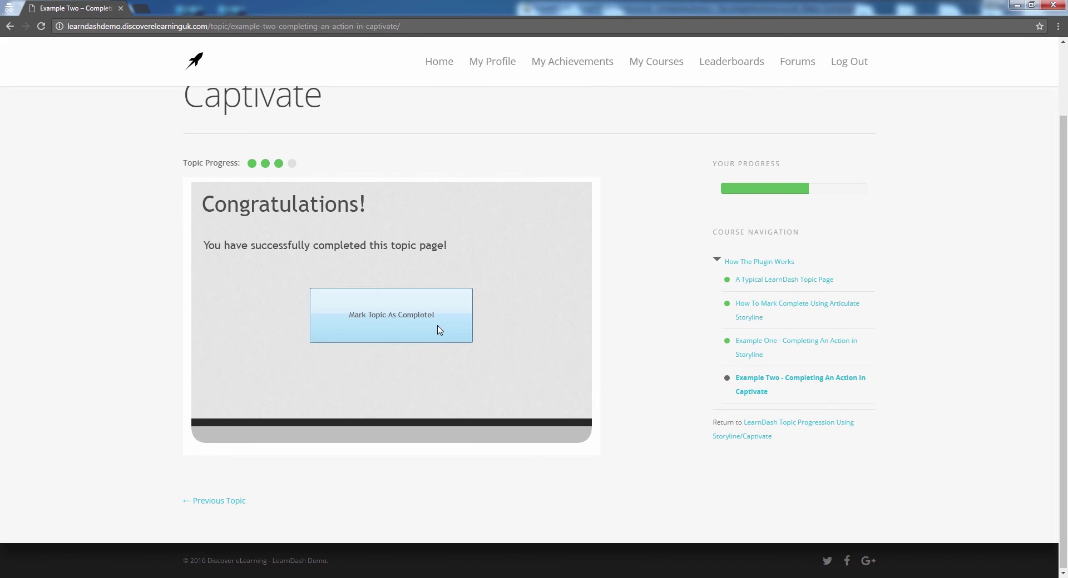
{"action": "left_click", "coordinate": [440, 330]}
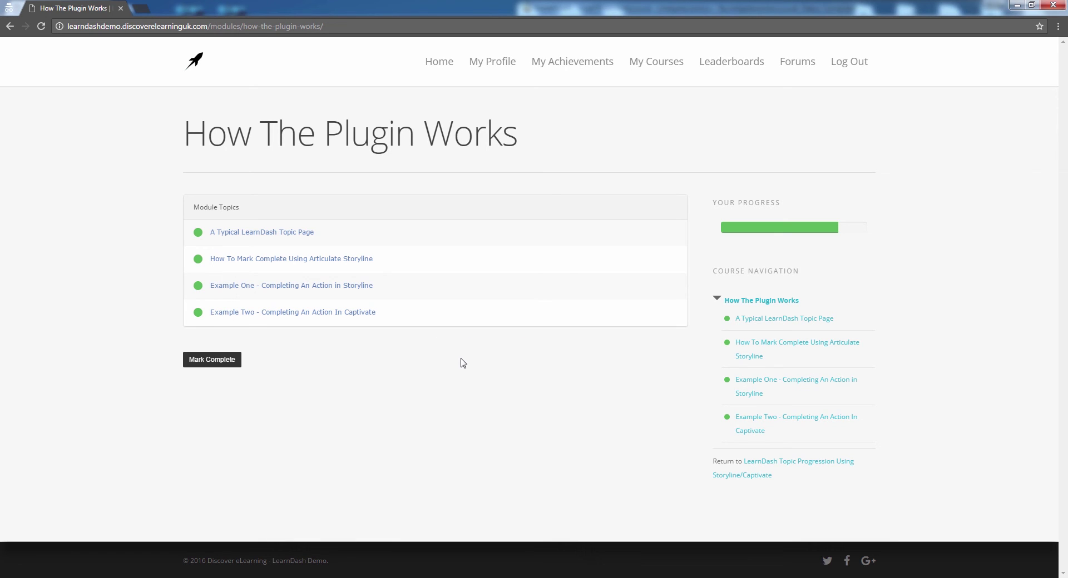
{"action": "left_click", "coordinate": [850, 74]}
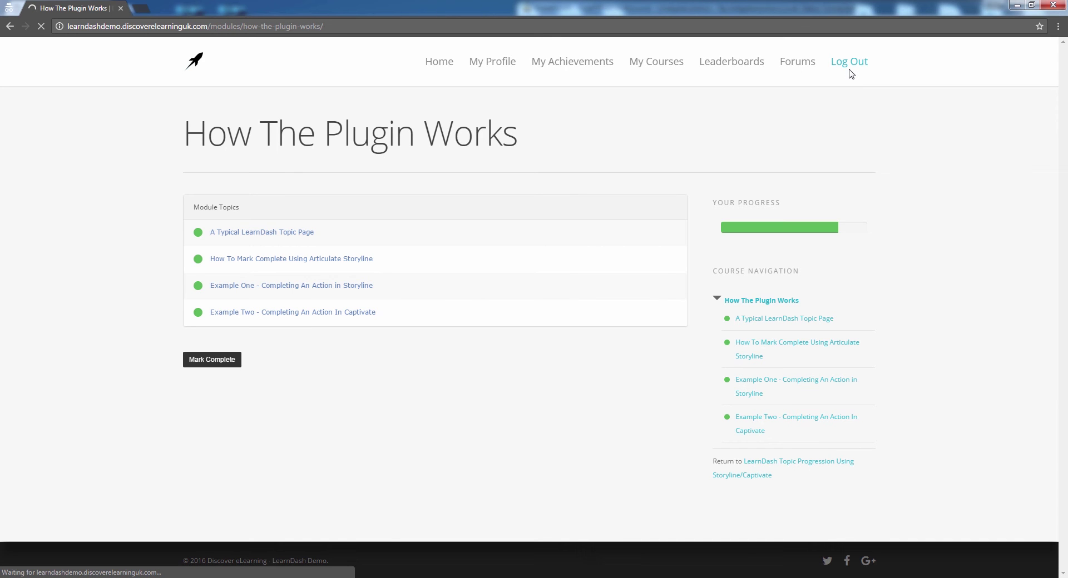